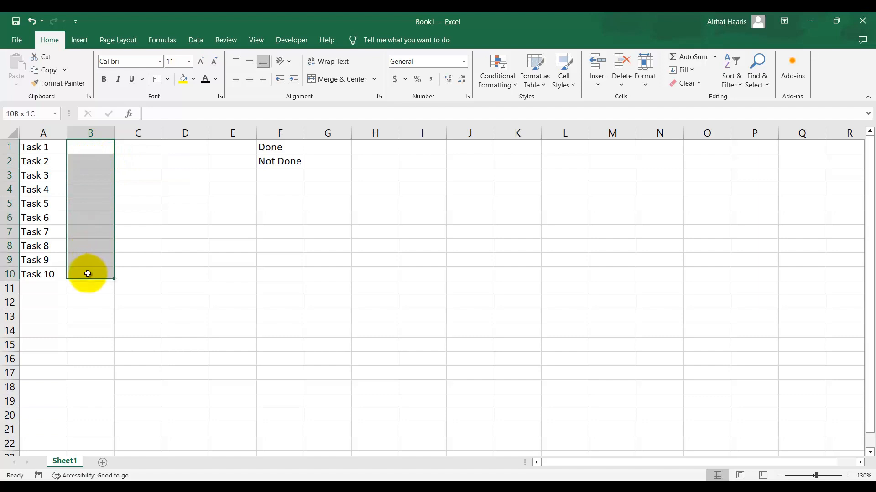
Add a List data validation to B1:B10 using F1:F2 as the source, creating in-cell dropdowns
click(194, 41)
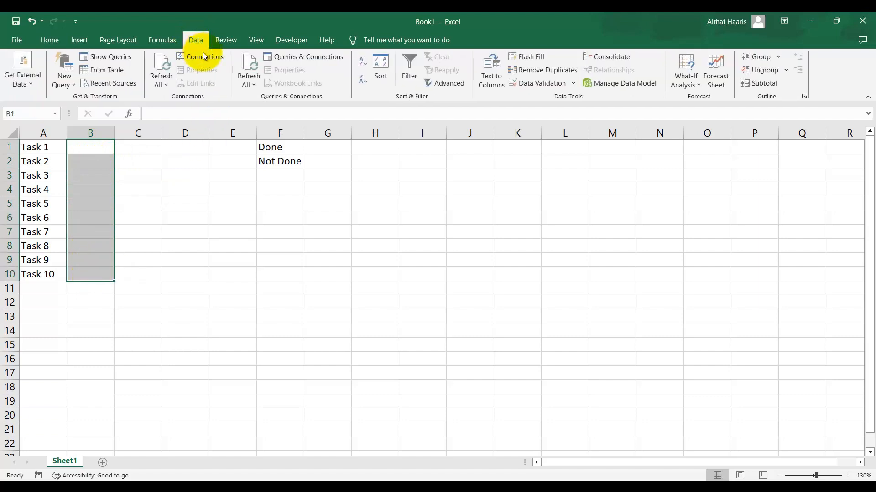
click(543, 86)
click(490, 213)
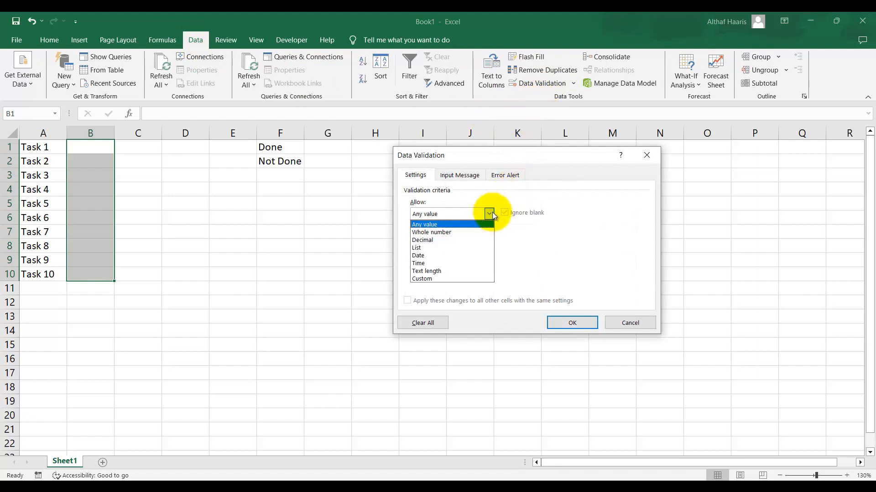
click(462, 247)
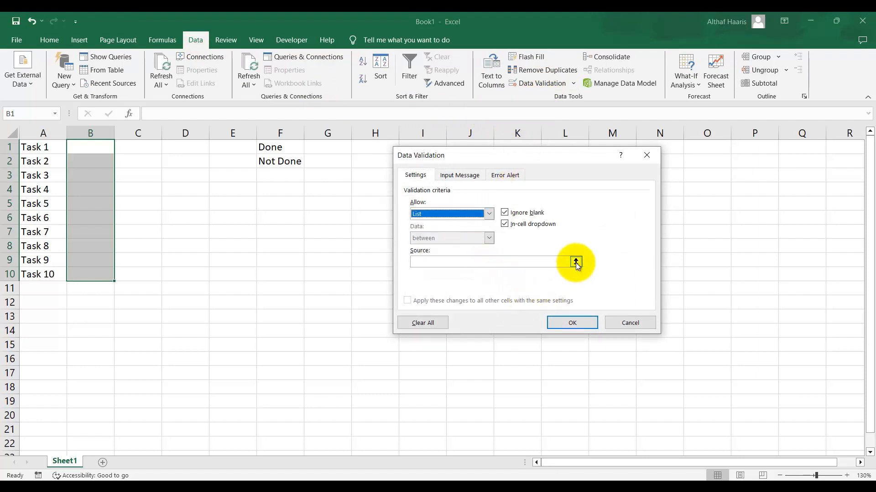
click(575, 263)
click(575, 263)
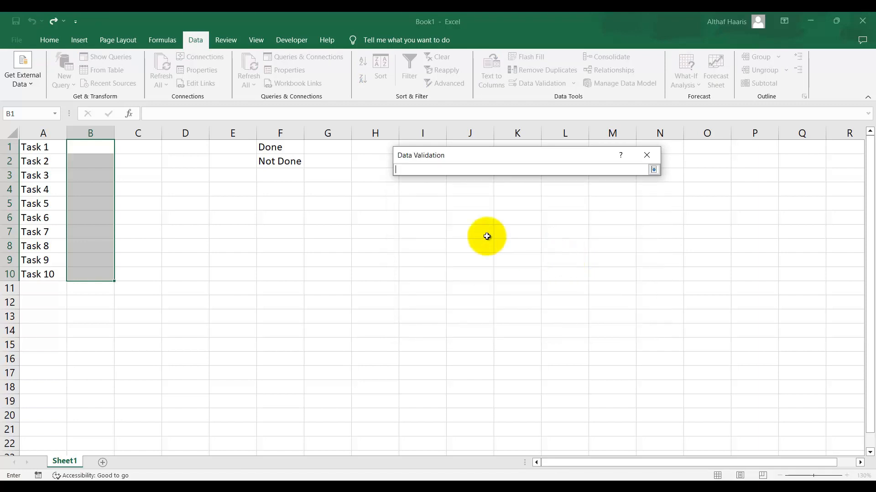
drag(279, 147, 286, 158)
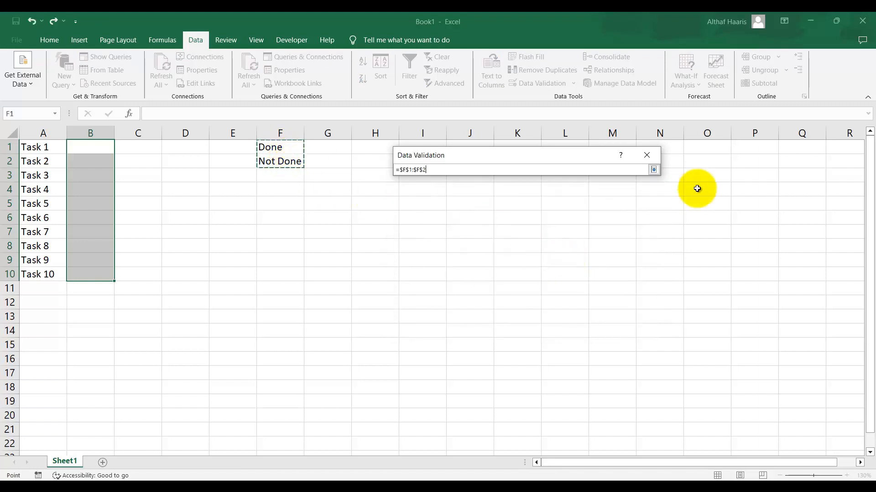
click(653, 170)
click(572, 323)
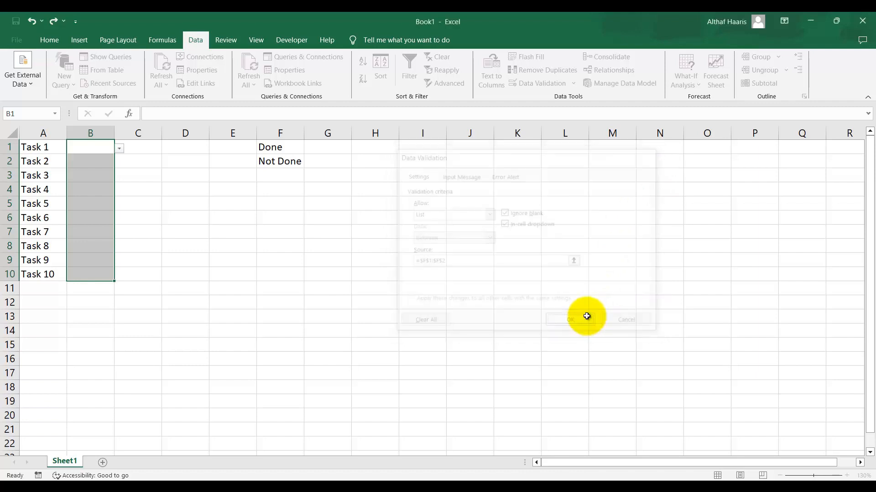
Choose Not Done from the dropdown in cell B1
click(91, 146)
click(120, 149)
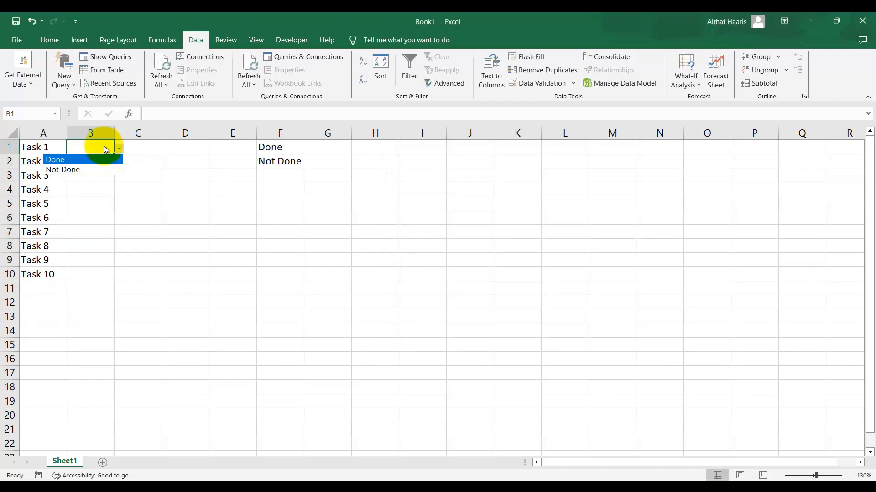
click(102, 169)
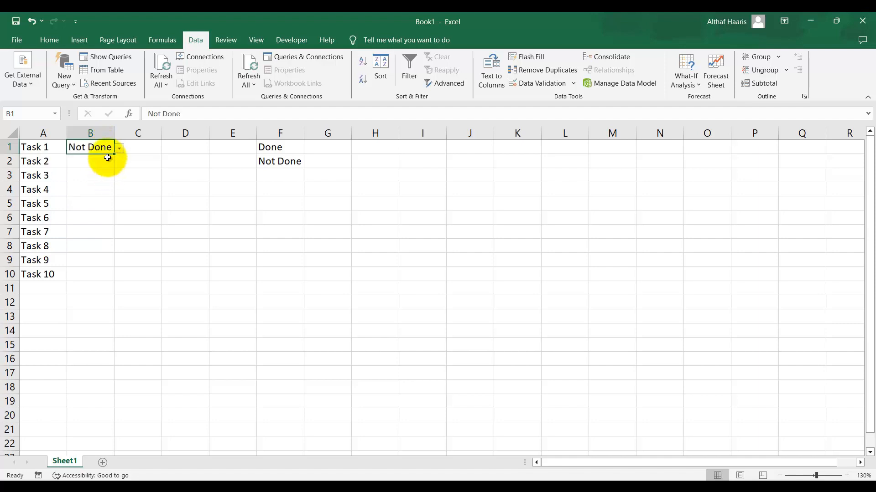
Copy B1's Not Done value into B1:B10
key(ctrl+c)
shift+click(88, 273)
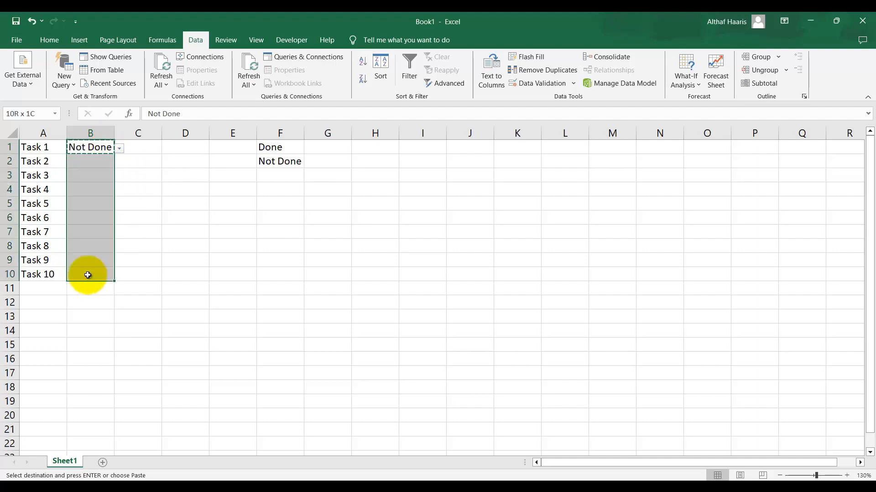
key(ctrl+v)
click(132, 189)
Change cell B1 to Done using its dropdown
click(102, 146)
click(119, 149)
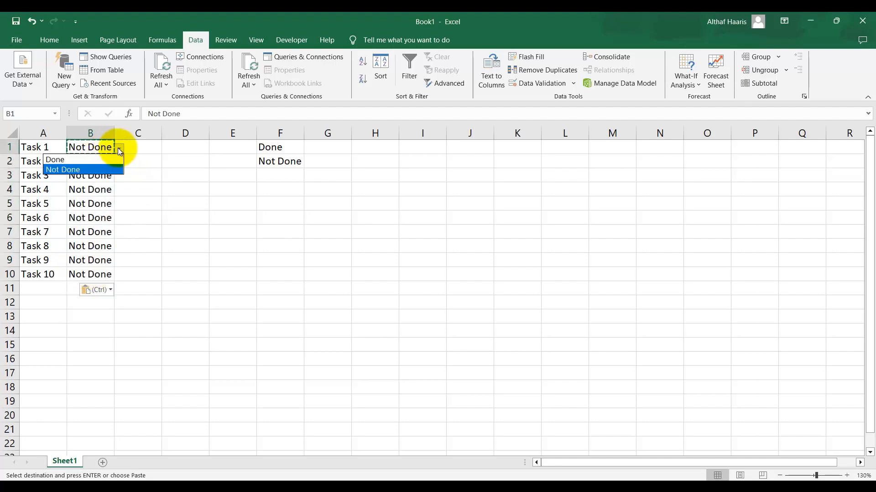
click(119, 149)
click(114, 157)
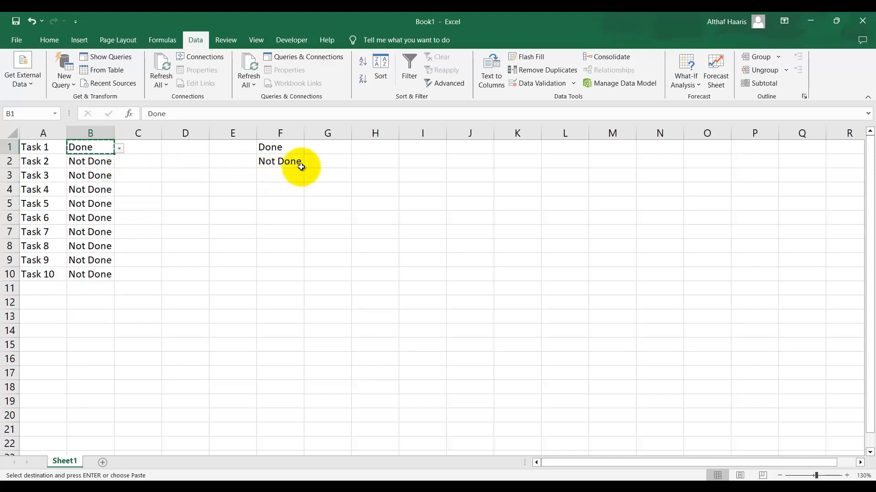
Enter =COUNTIF(B:B,"Done") in cell G1 to count the done tasks
click(320, 147)
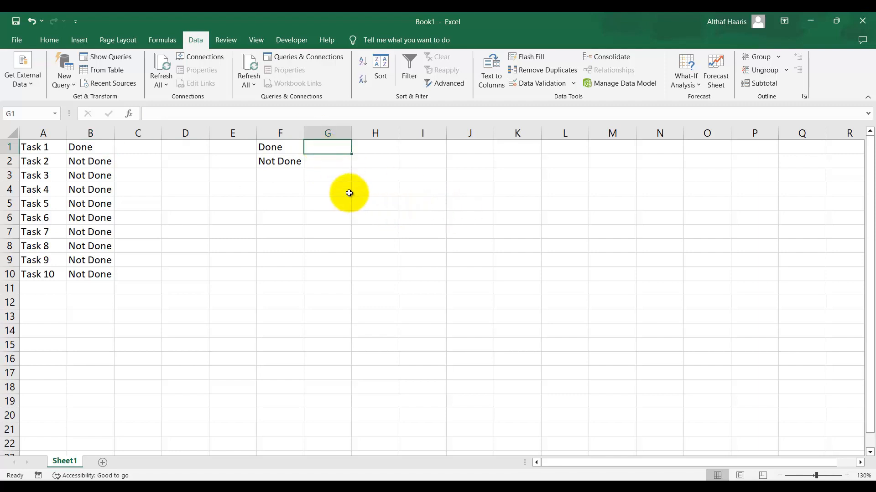
click(85, 132)
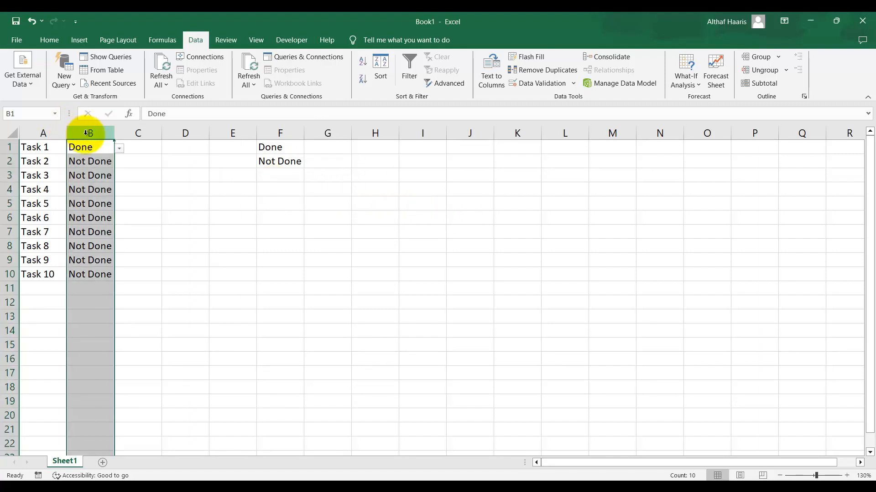
click(334, 148)
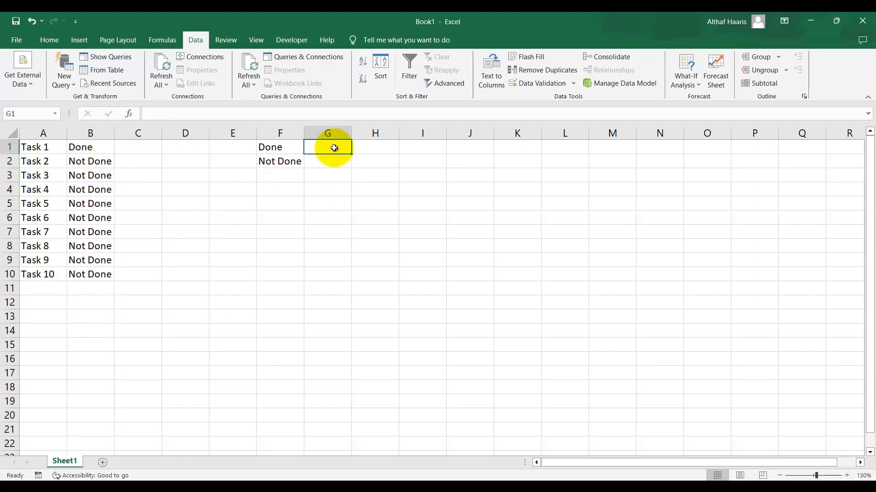
text(=counti)
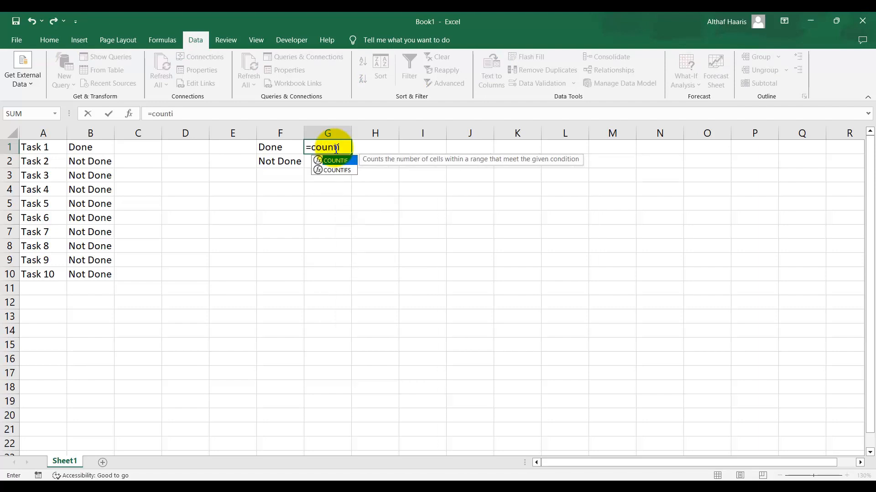
text(f)
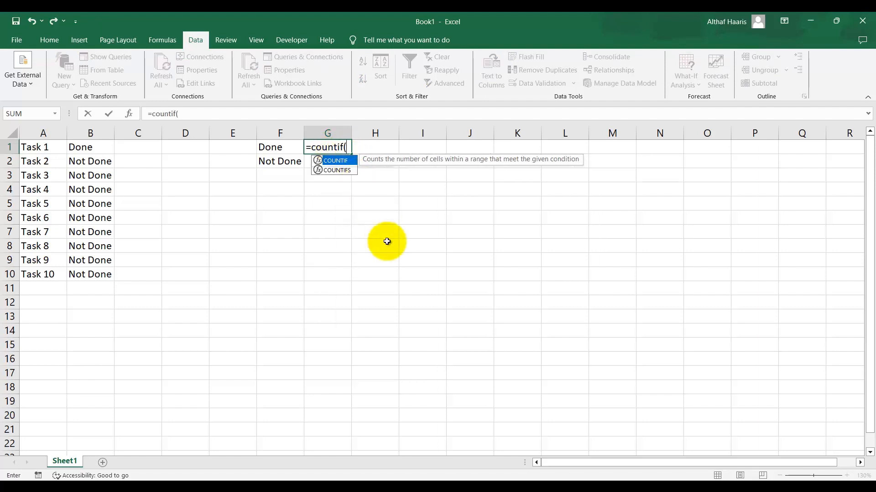
text(()
click(89, 130)
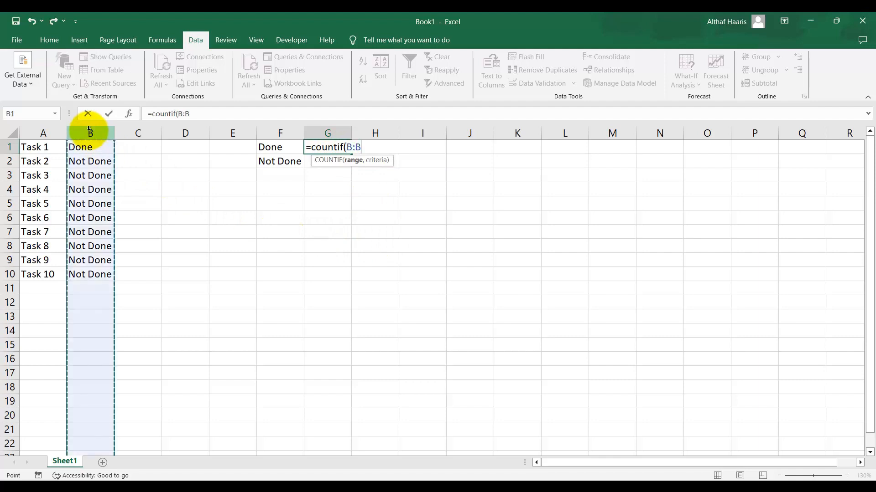
text(,"Done)
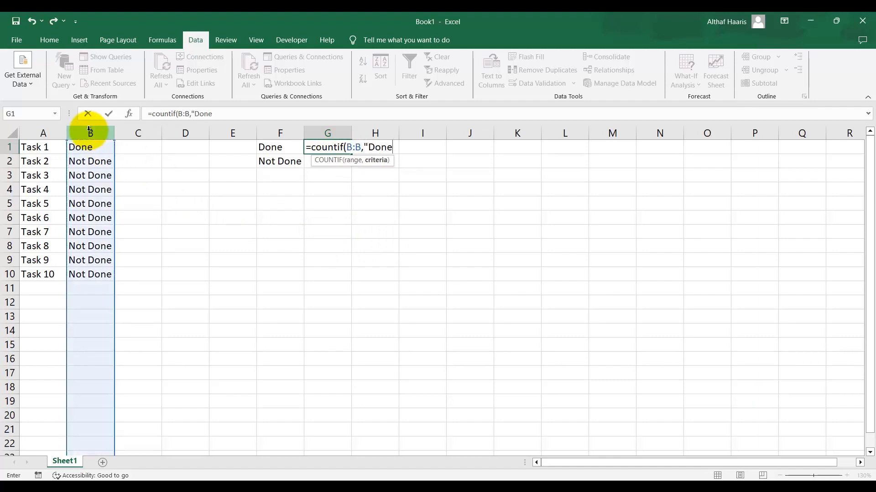
text("))
key(Return)
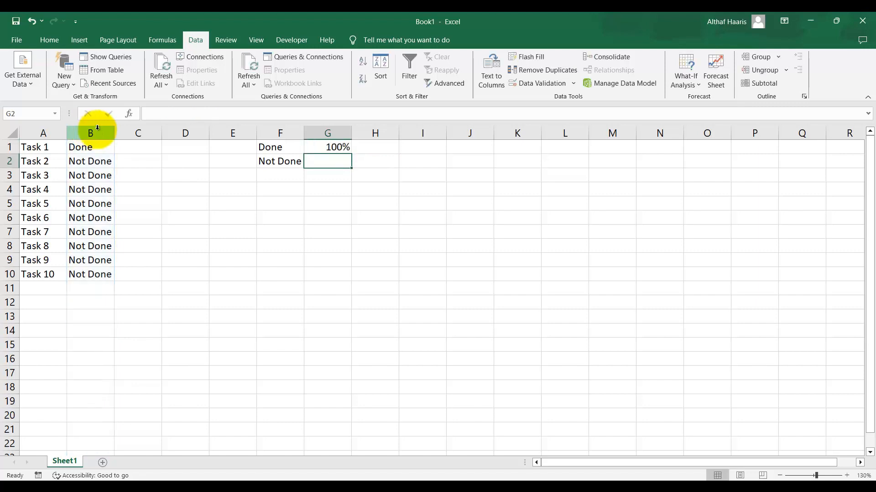
Set cell G1's number format to General
click(325, 148)
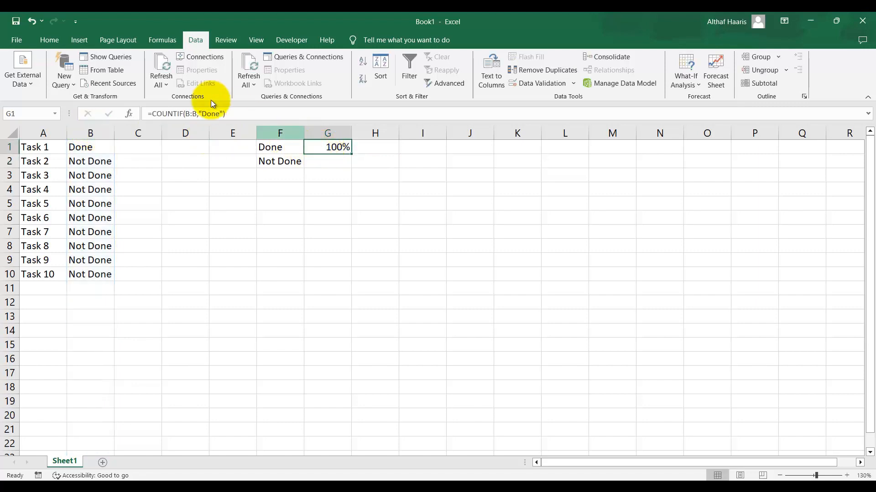
click(49, 40)
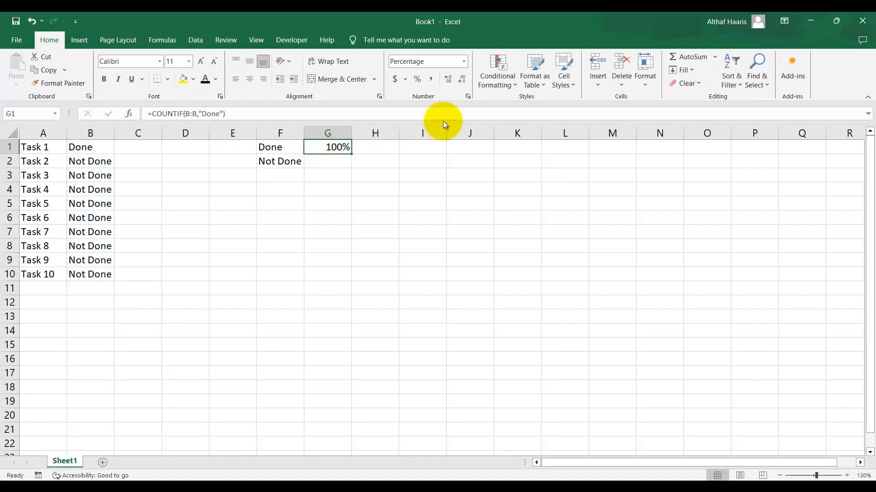
click(464, 61)
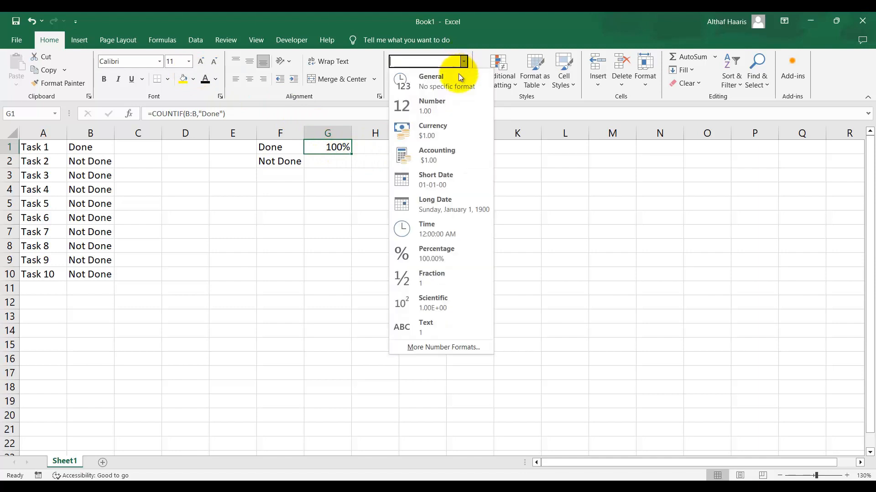
click(454, 80)
click(327, 175)
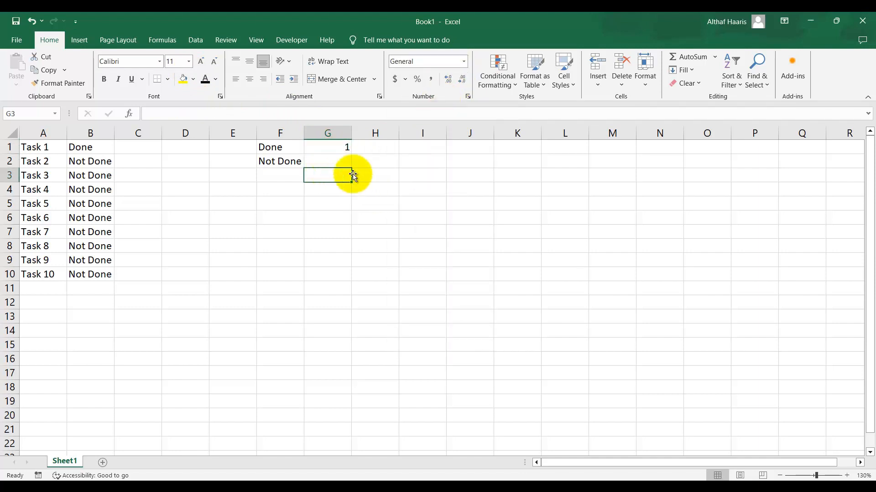
Enter =COUNTIF(B:B,"Not Done") in cell G2 to count the unfinished tasks
click(326, 152)
click(324, 160)
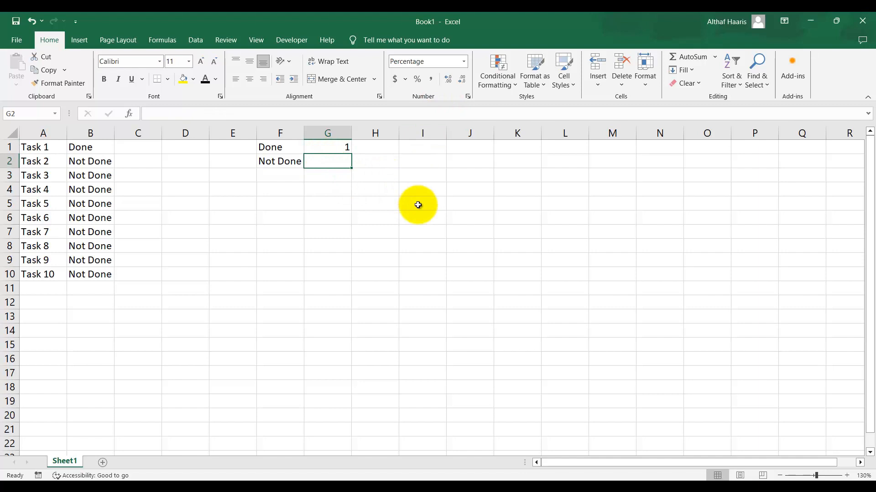
text(=c)
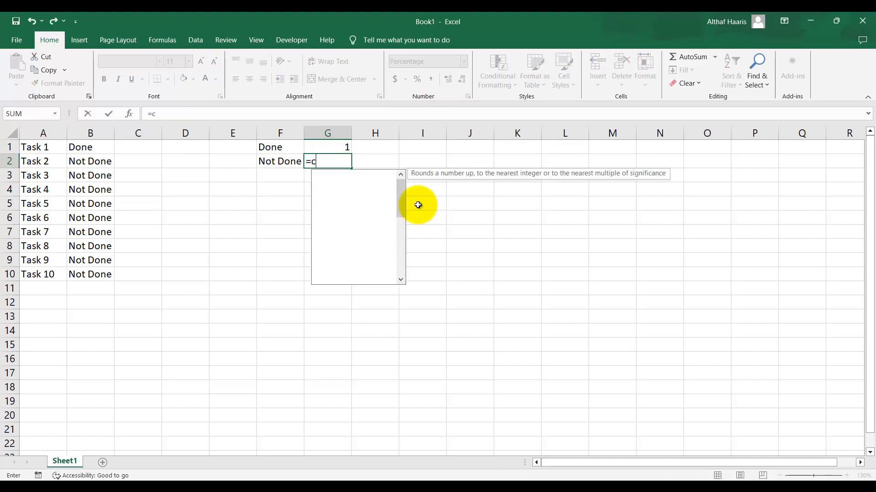
text(ountif)
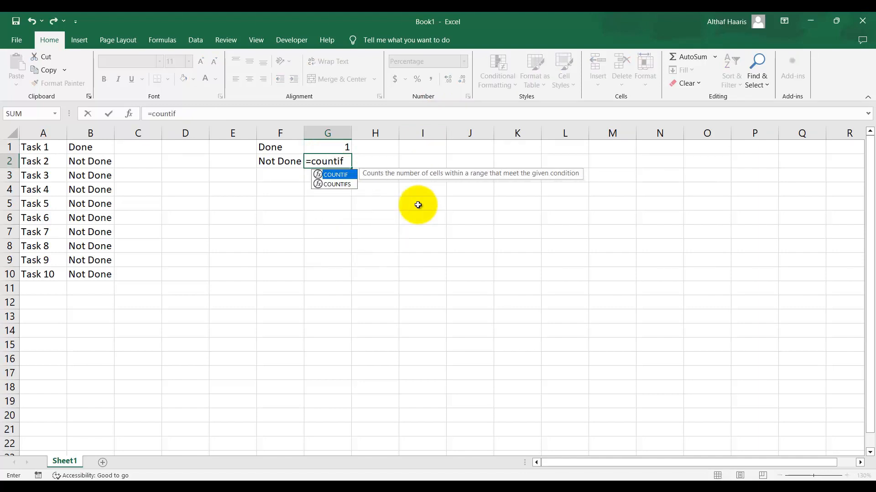
text(()
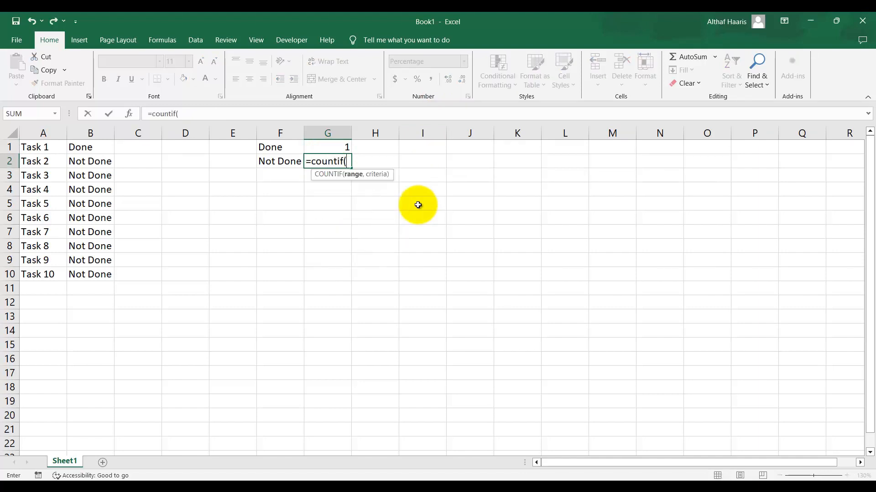
click(91, 133)
text(,"Not Done)
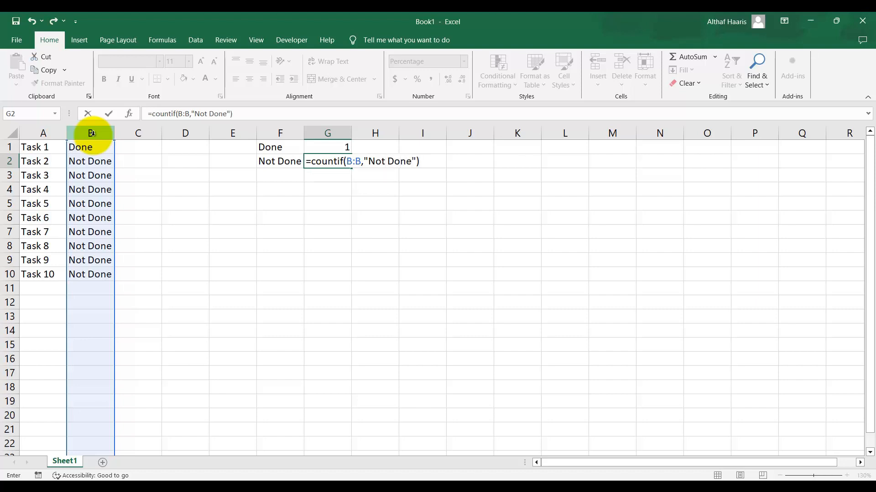
key(Return)
Set cell G2's number format to General and autofit column G's width
key(Up)
click(464, 63)
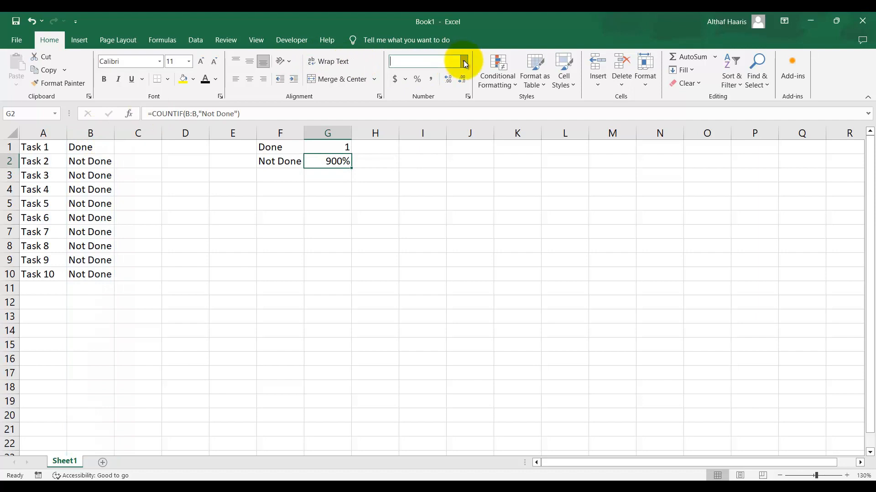
click(450, 81)
click(405, 160)
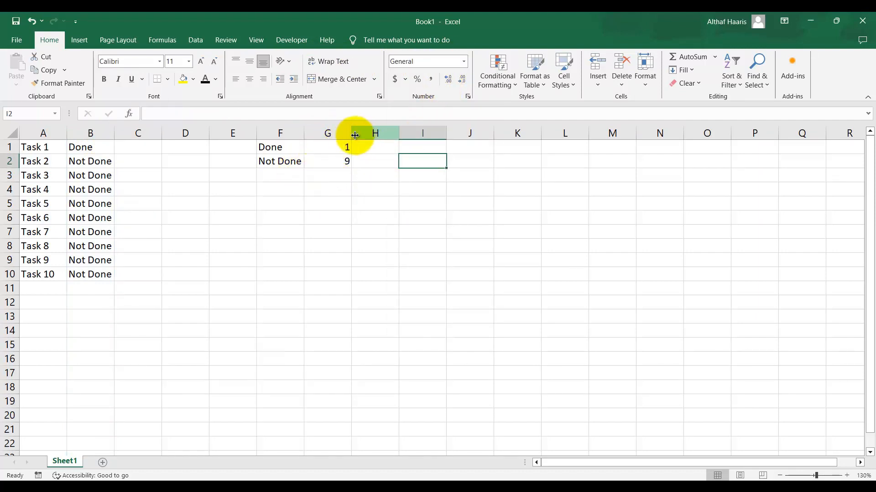
double_click(355, 135)
Label F3 as Total and enter =G1+G2 in G3
click(287, 175)
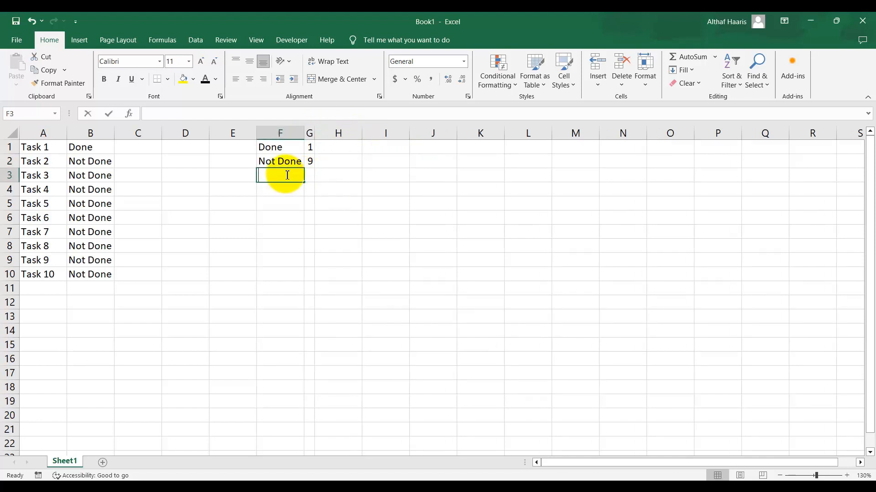
text(Total)
key(Tab)
text(=)
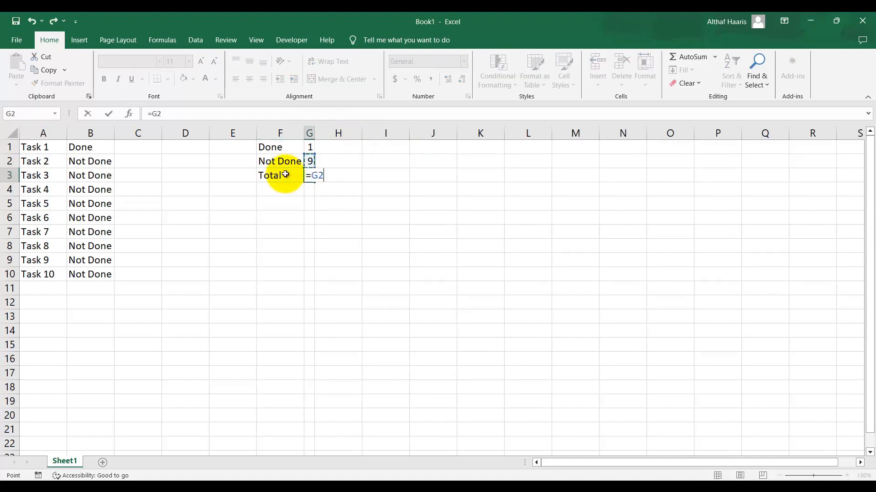
text(G1+G2)
key(Return)
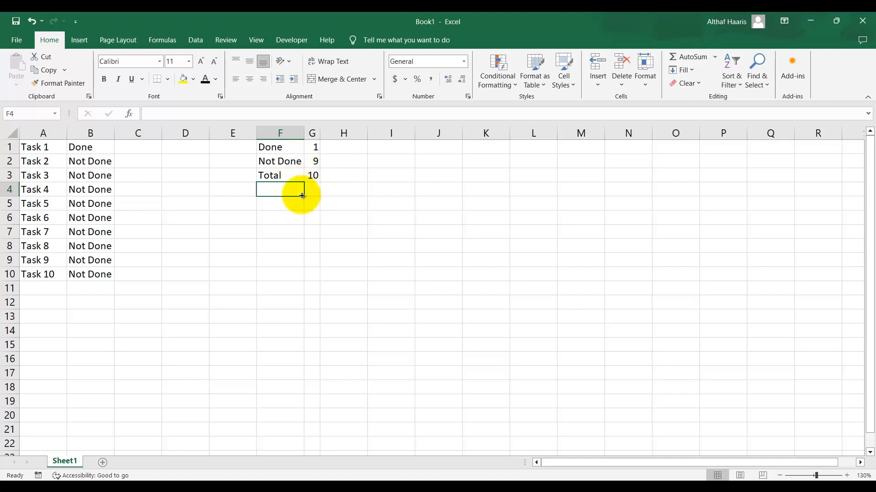
Add Task 11 in cell A11 and move to its status cell
click(42, 288)
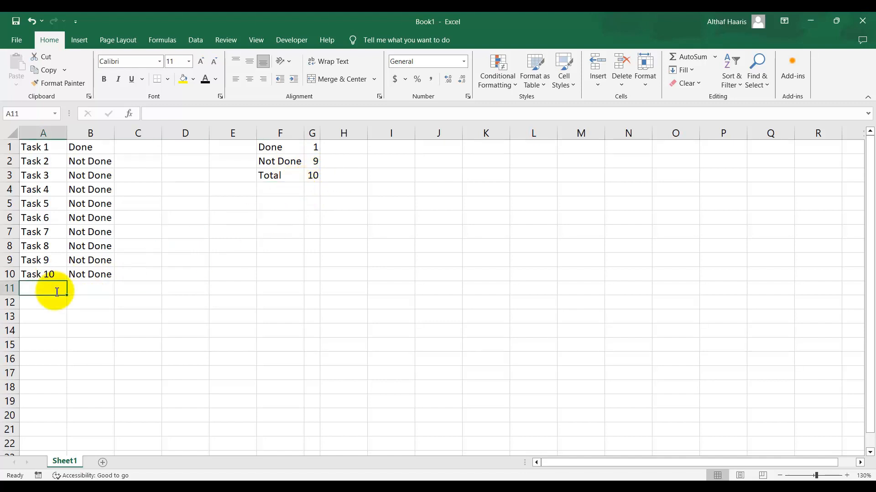
text(Task 11)
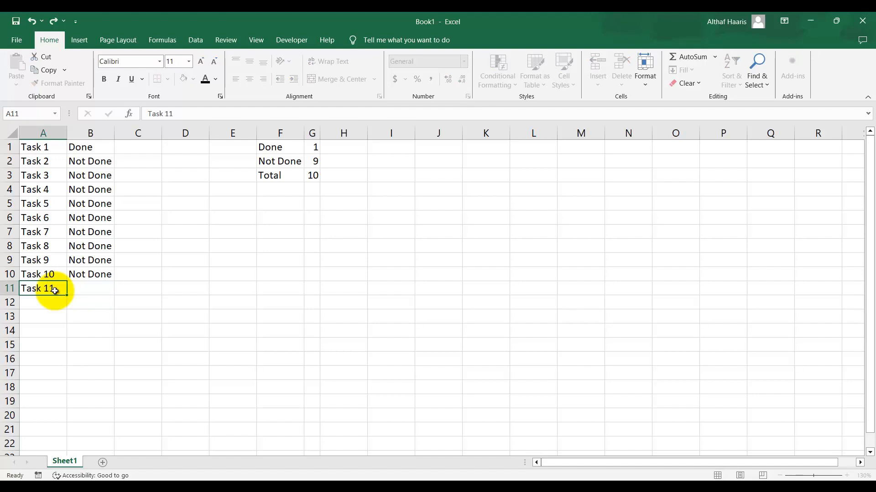
key(Tab)
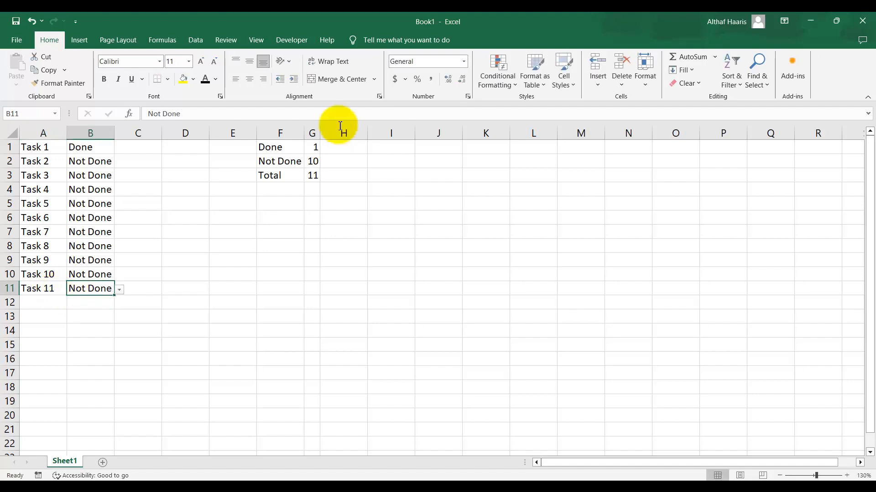
Insert a new blank column G before the count values
click(348, 150)
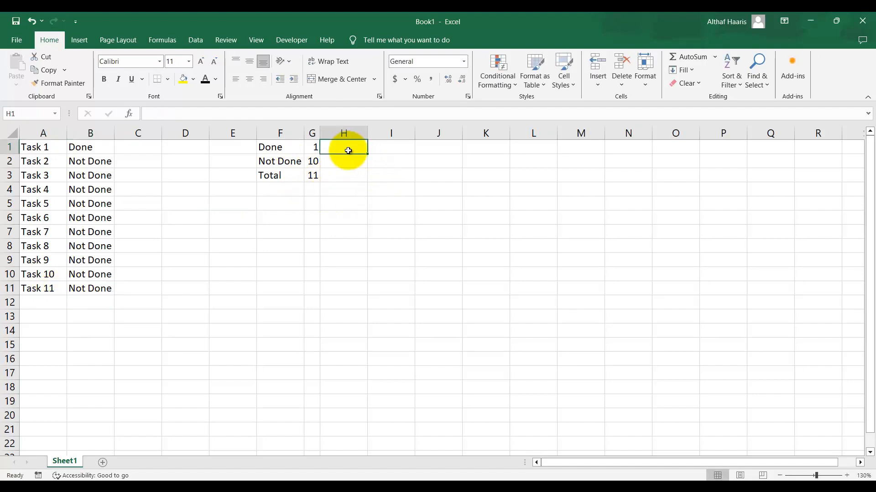
click(313, 134)
key(ctrl+shift+plus)
key(Down)
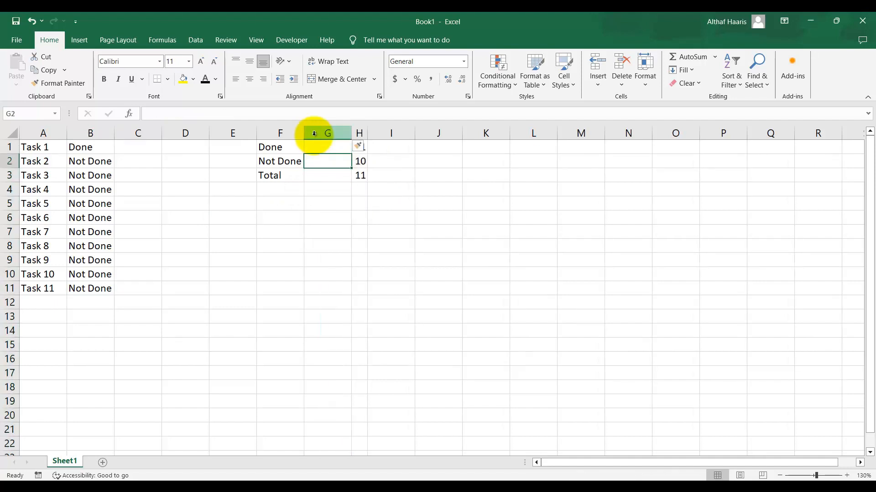
Enter =H1/H3 in G1 and format it as a percentage
click(524, 180)
click(338, 150)
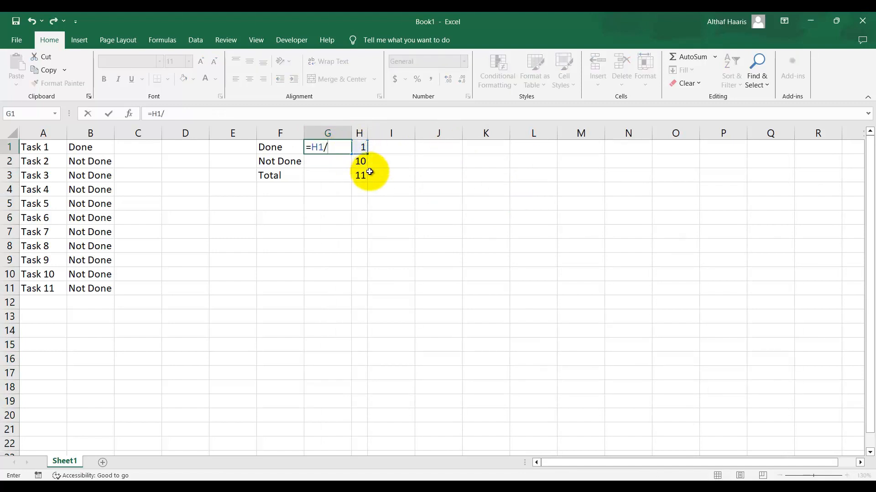
key(Return)
key(Up)
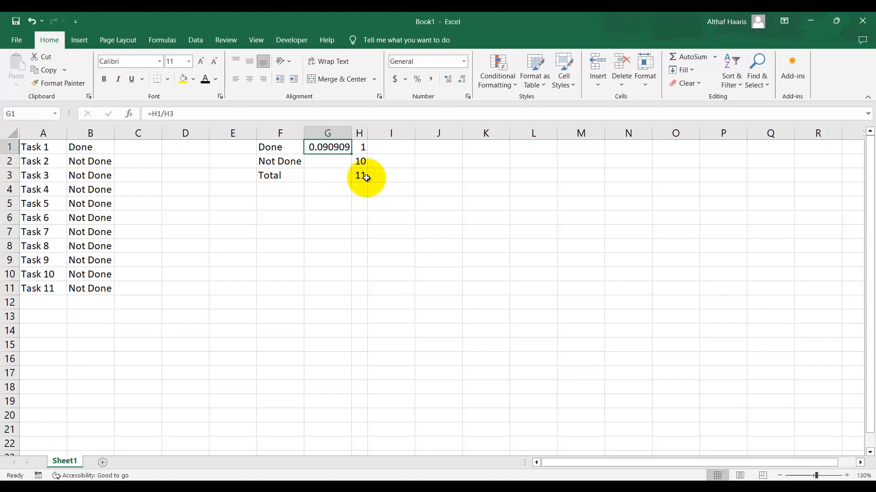
click(416, 82)
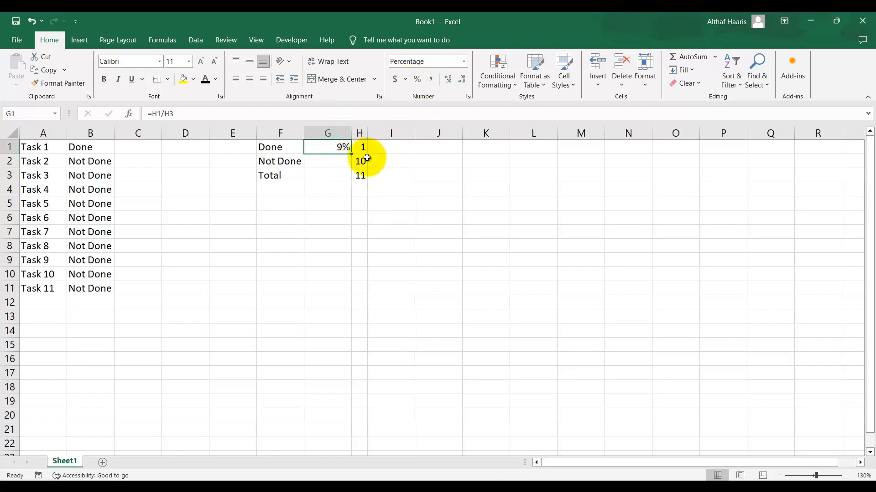
Enter =H2/H3 in G2 to get the not-done share
click(328, 162)
text(=)
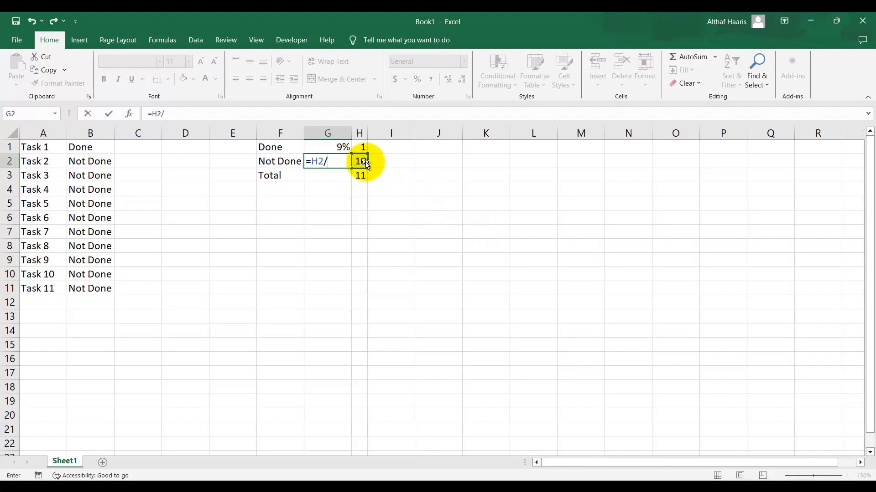
key(Return)
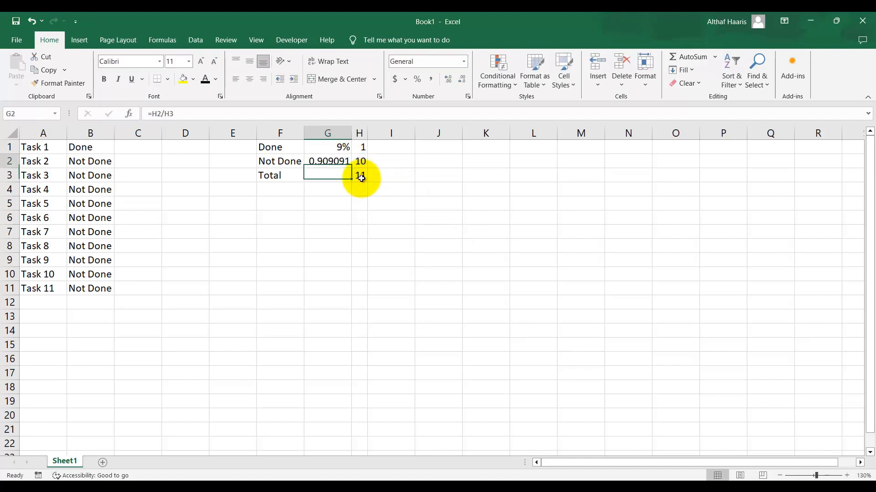
Copy G1's percentage format onto G2 with the Format Painter
click(326, 146)
click(77, 87)
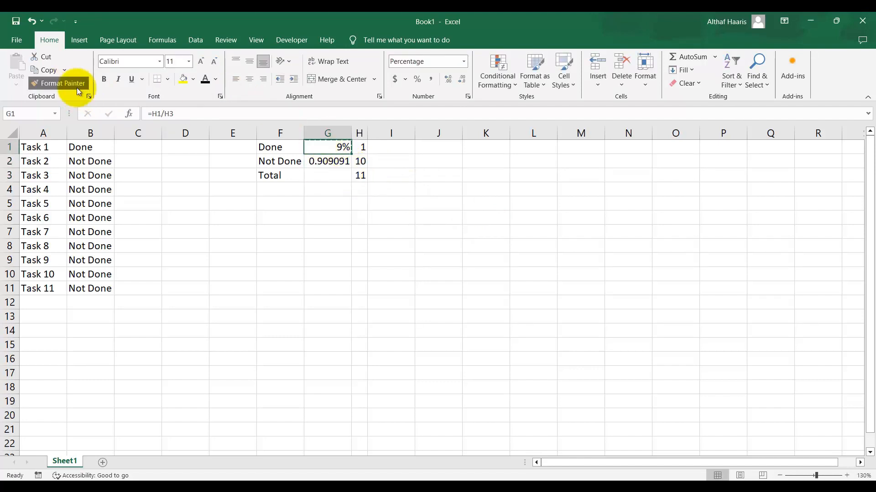
click(327, 161)
click(385, 231)
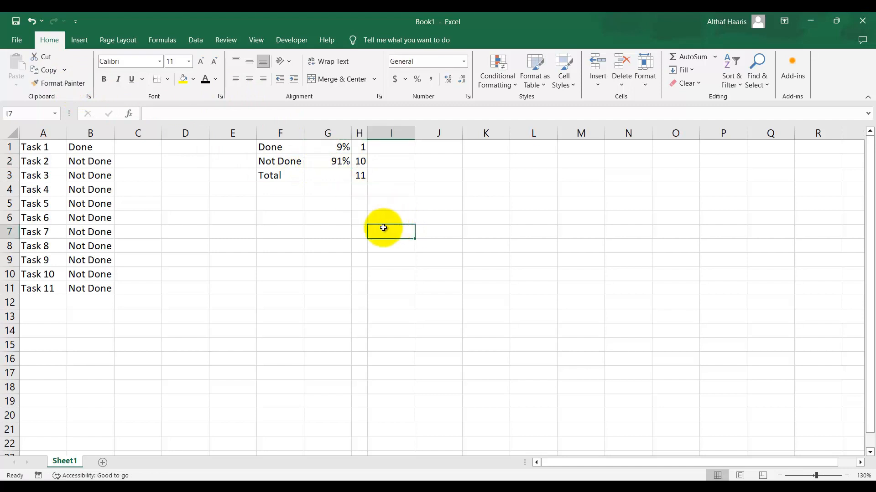
Add Task 12 in cell A12 and autofit column G's width
click(49, 305)
key(F2)
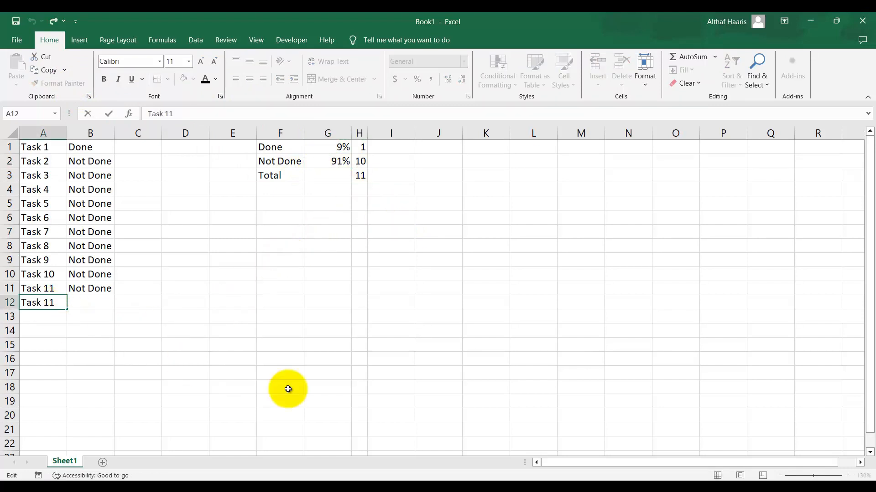
text(Task 12)
key(Tab)
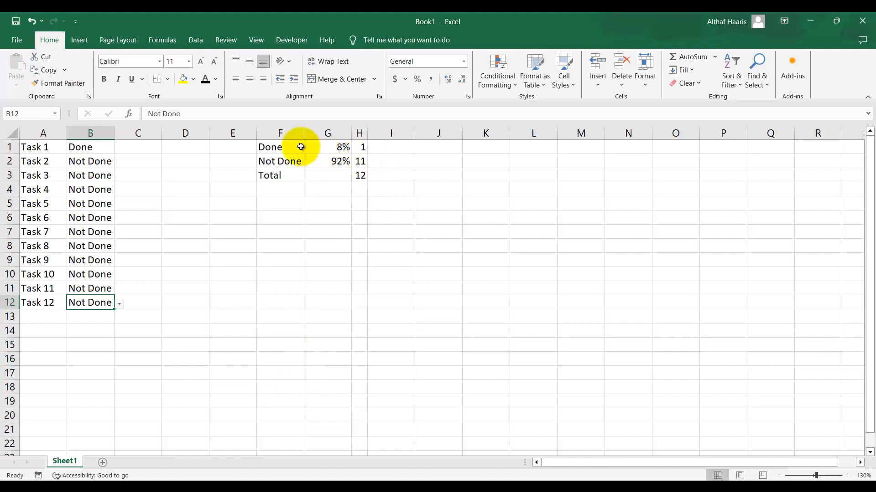
double_click(352, 133)
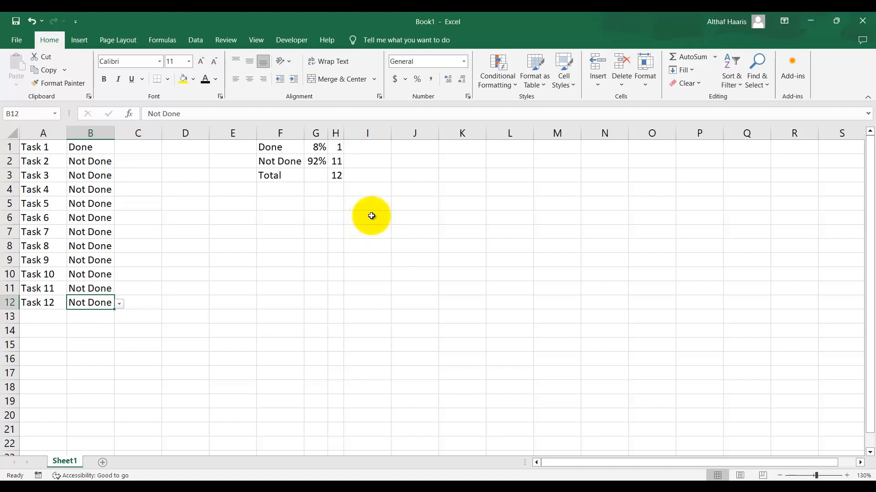
Insert a doughnut chart from the Done and Not Done labels and percentages in F1:G2
drag(277, 148, 314, 162)
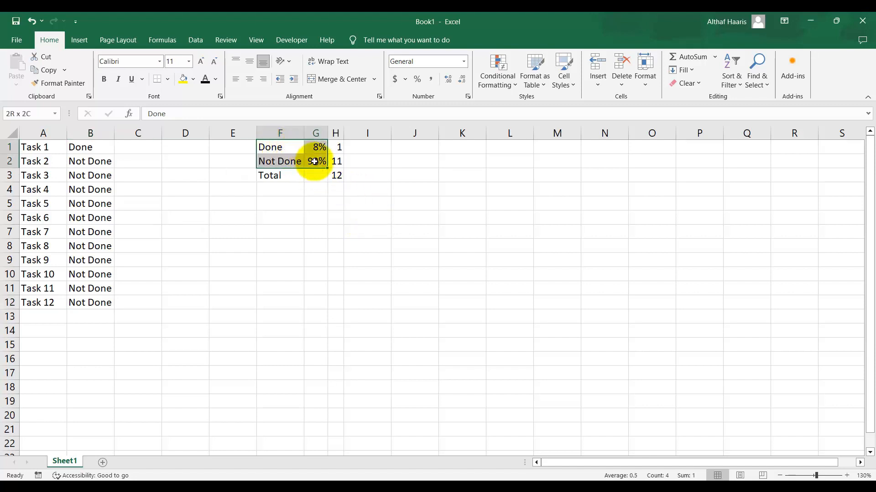
click(81, 41)
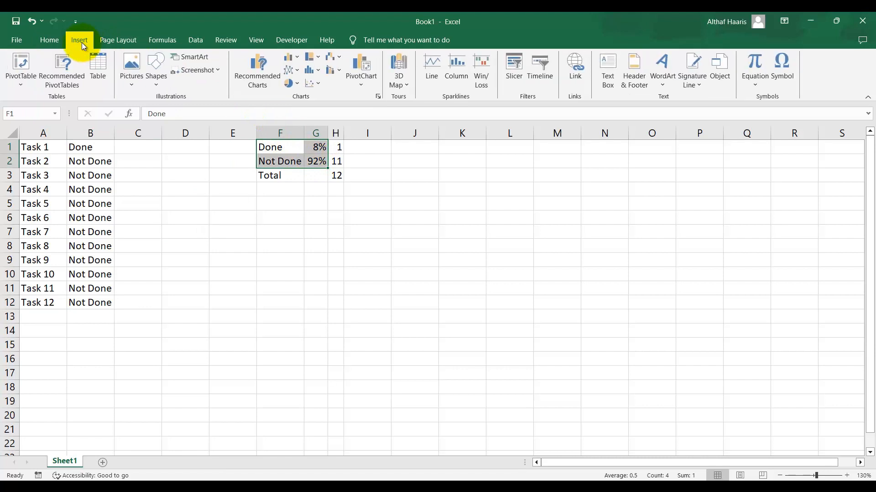
click(292, 83)
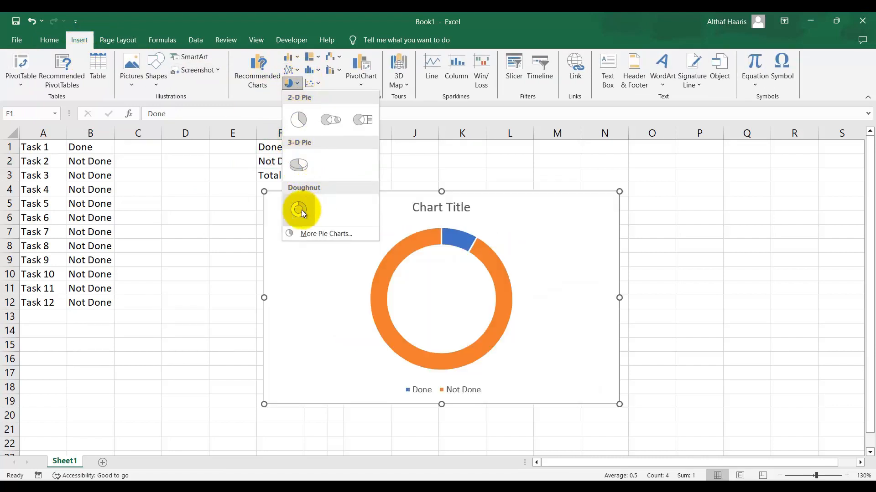
click(300, 210)
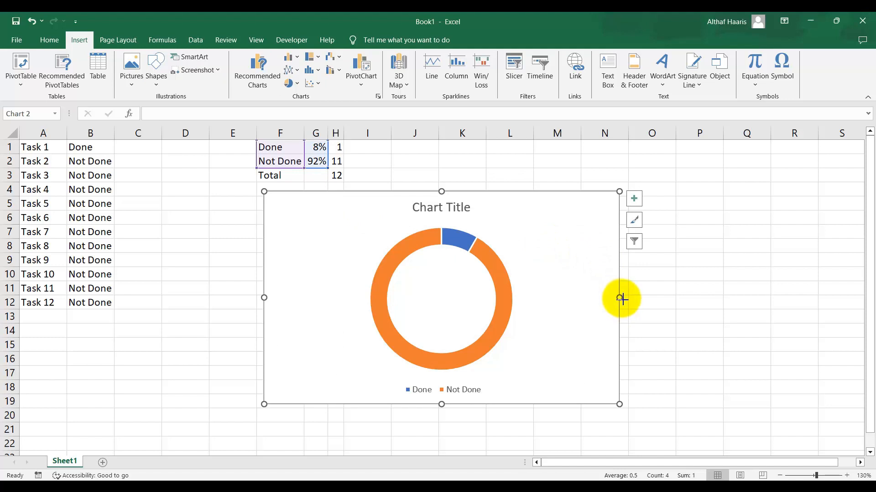
Make the chart narrower and move it beside the task list
drag(622, 298, 539, 299)
drag(527, 258, 500, 260)
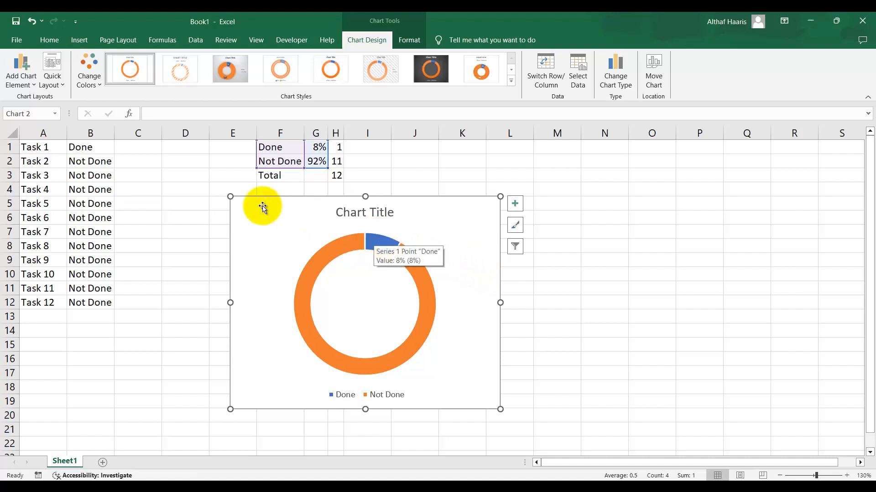
click(381, 249)
click(376, 237)
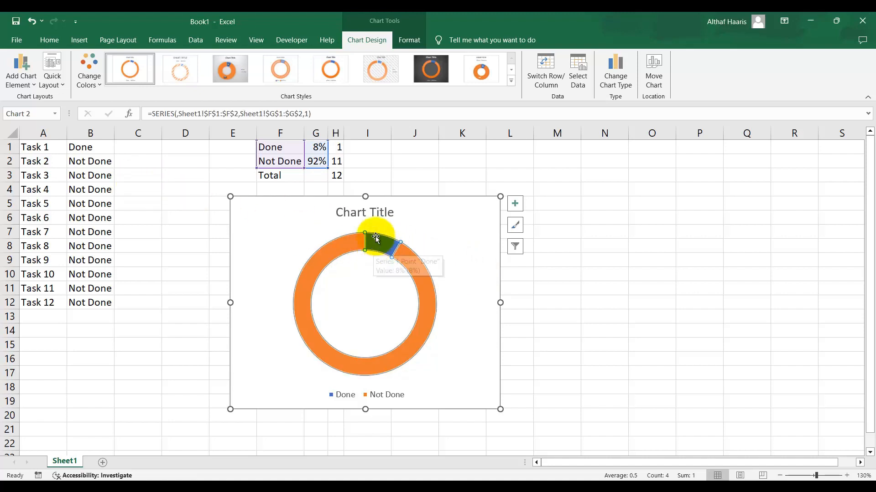
Set the status of Task 2 and Task 3 to Done
click(112, 162)
click(121, 166)
click(120, 172)
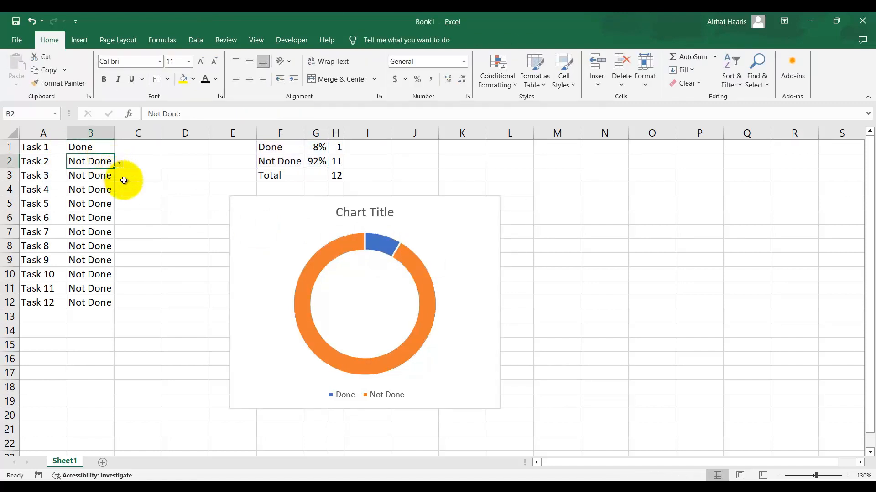
click(98, 176)
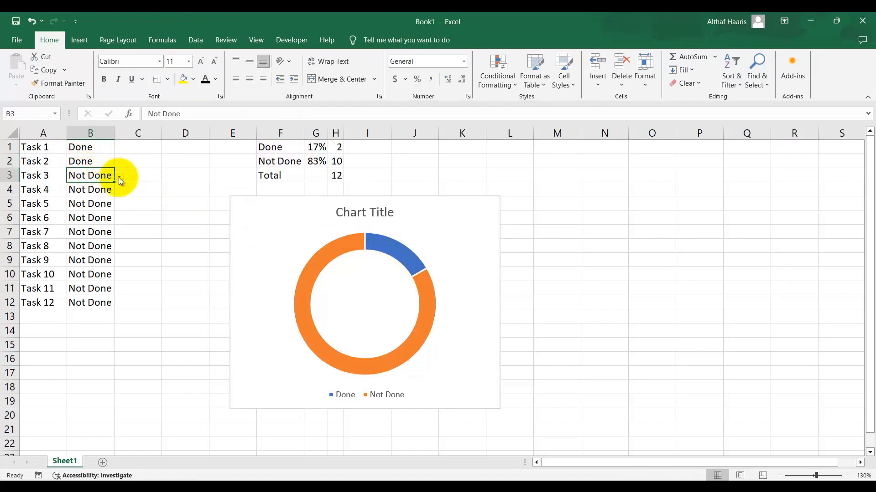
click(119, 176)
click(107, 188)
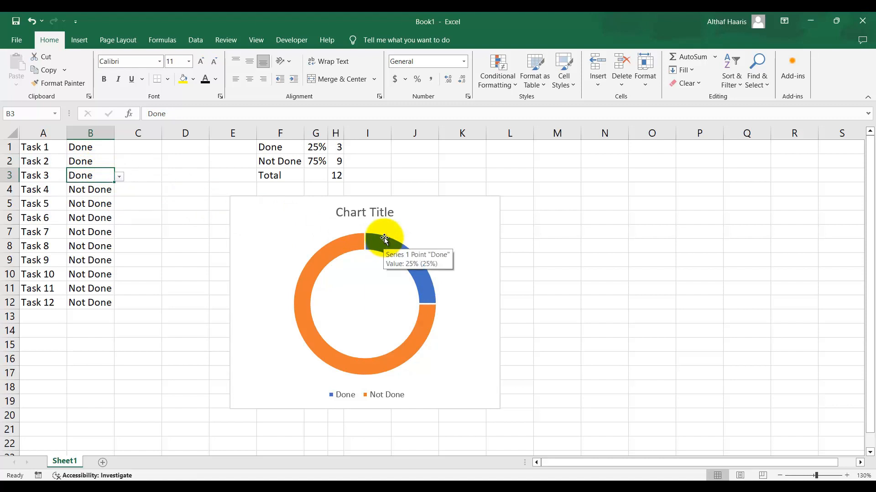
Fill the chart's doughnut series with green
click(418, 269)
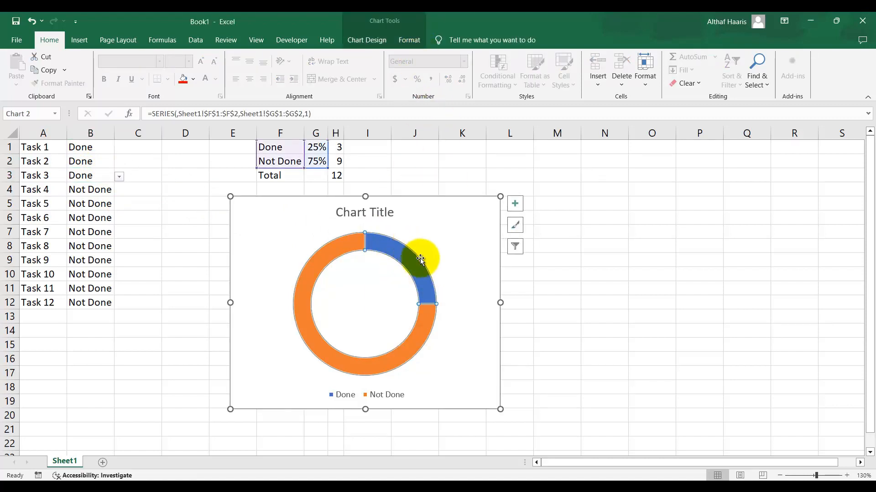
click(457, 287)
click(413, 270)
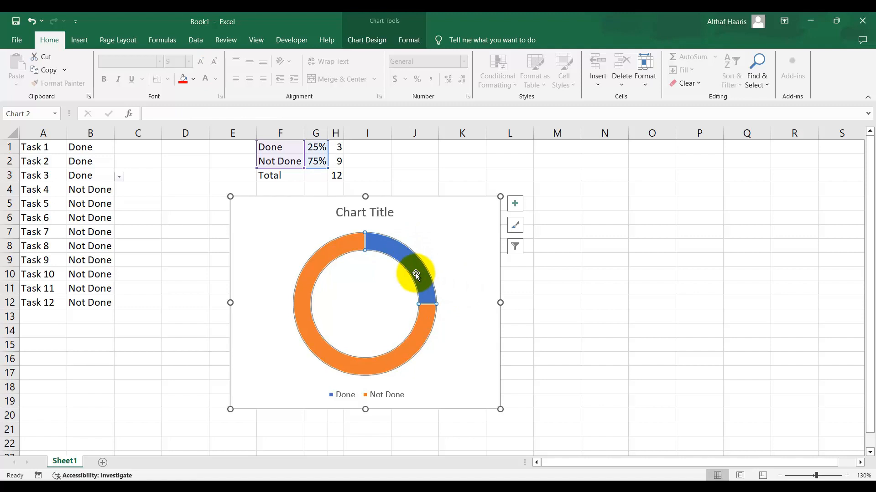
click(412, 41)
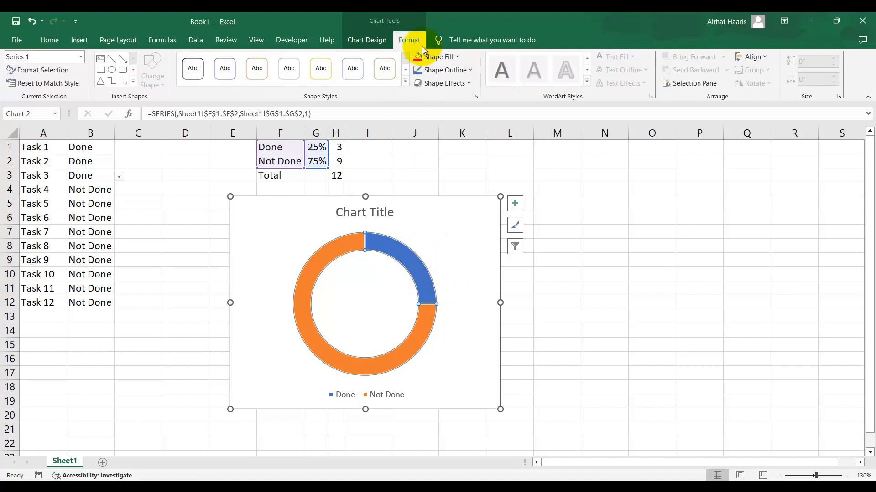
click(459, 58)
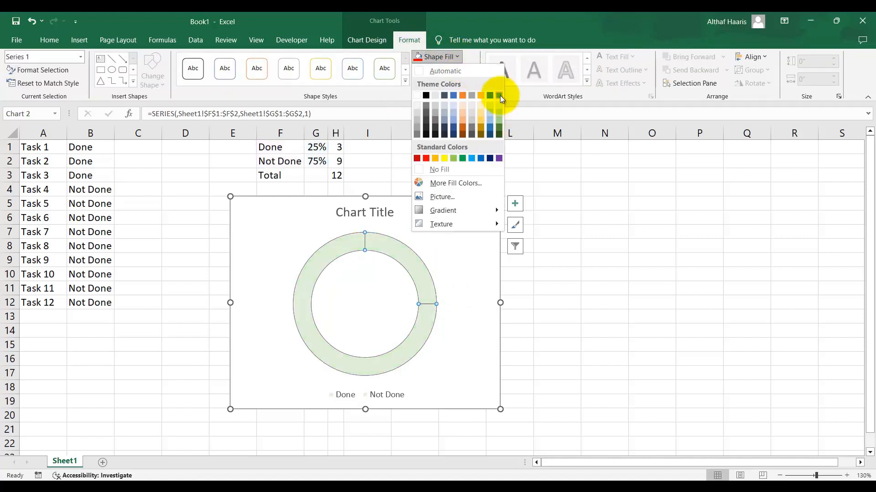
click(462, 158)
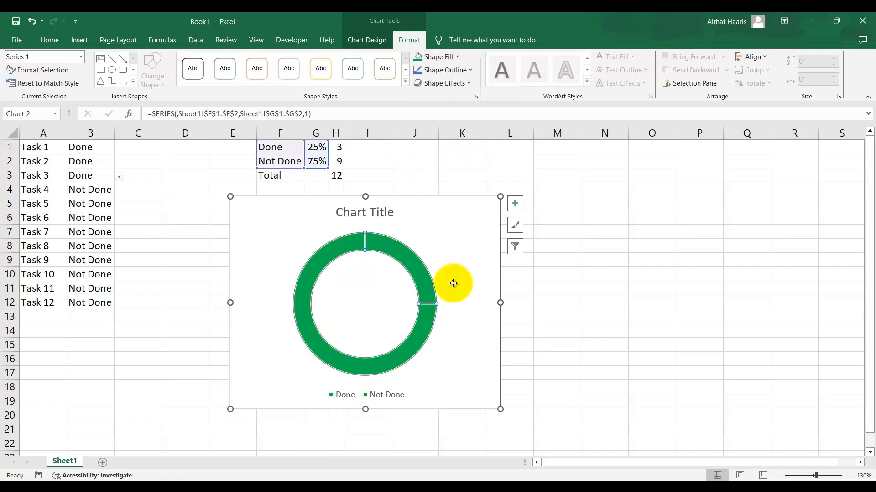
Fill the Not Done slice of the doughnut with red
click(310, 269)
click(457, 57)
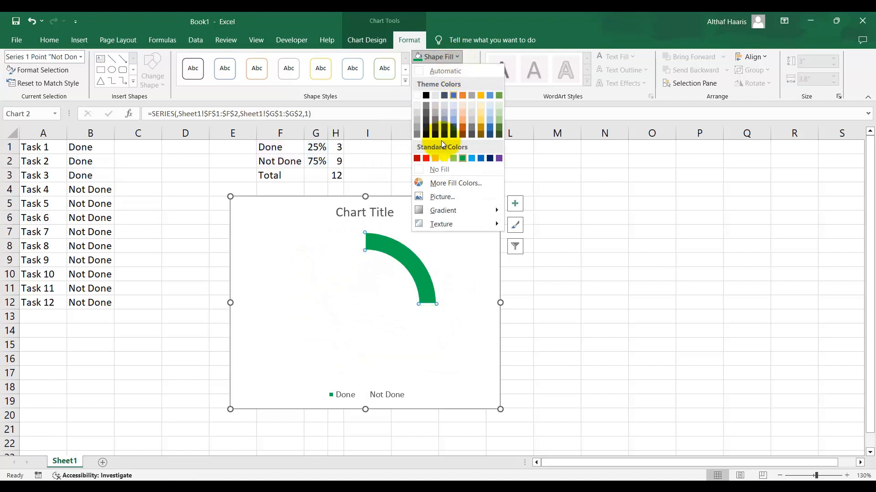
click(425, 158)
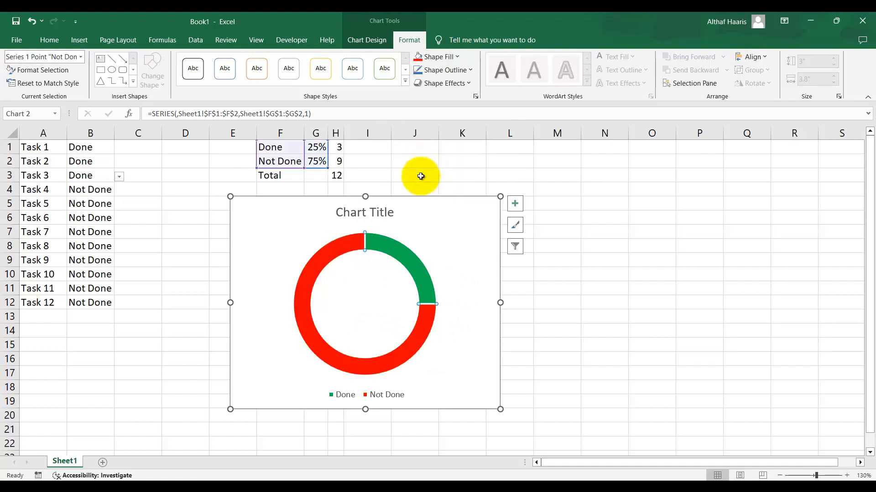
Remove the chart title from the doughnut chart
click(362, 212)
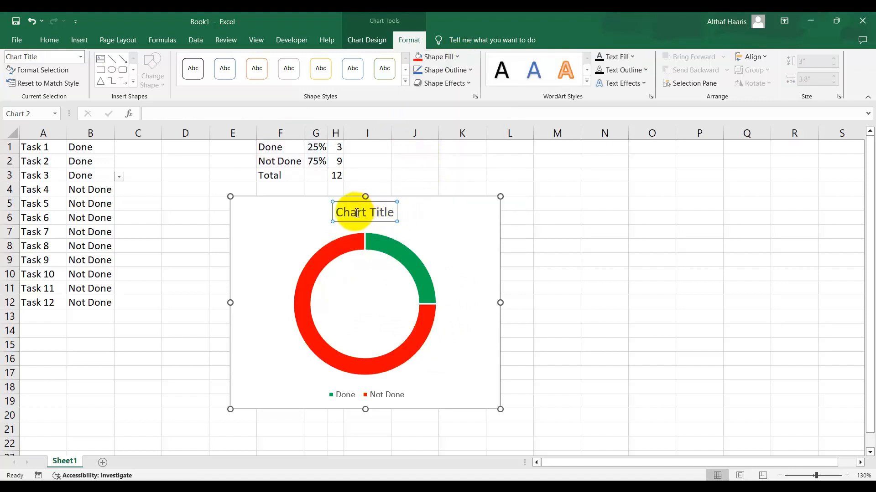
double_click(356, 213)
click(445, 234)
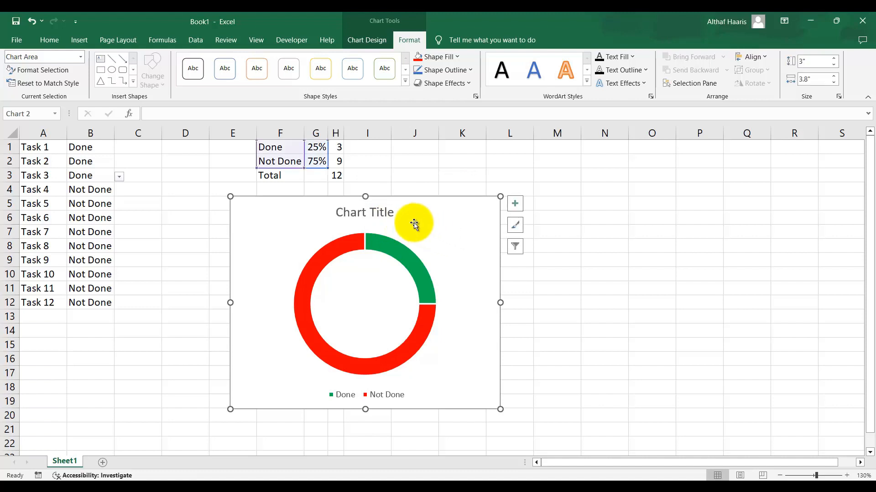
click(518, 206)
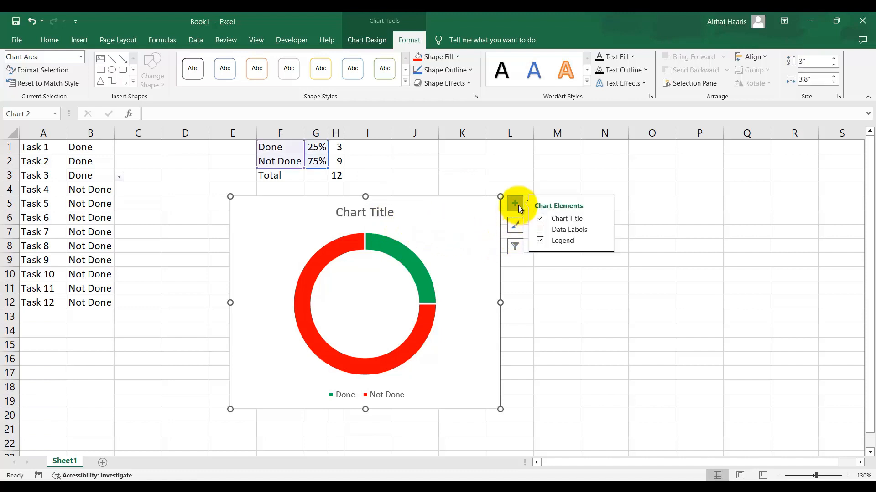
click(540, 220)
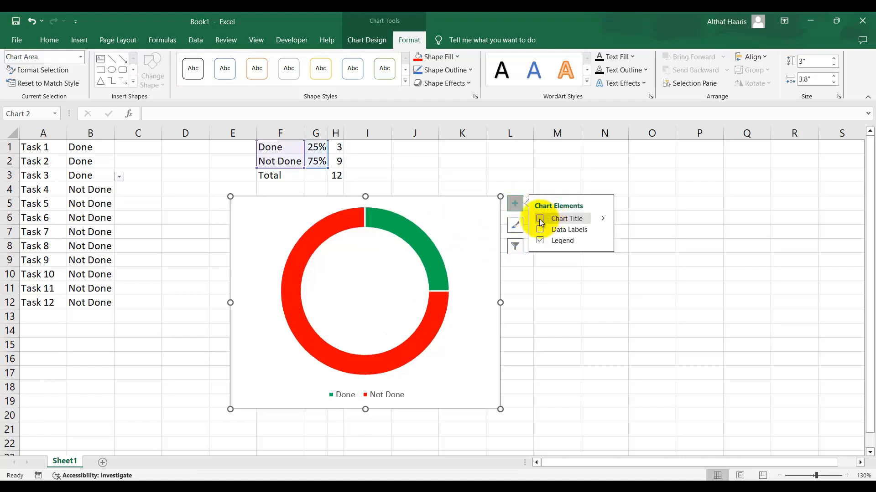
Shift the doughnut chart slightly left and set Task 4's status to Done
drag(493, 328, 457, 325)
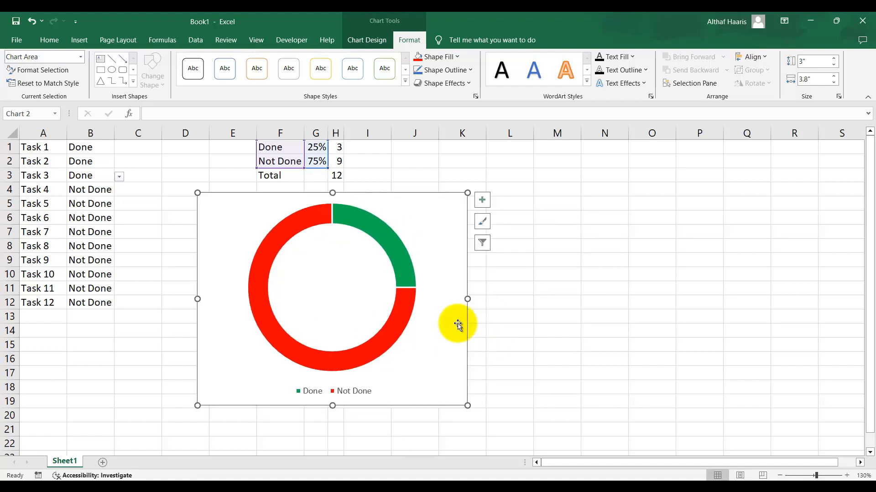
click(110, 191)
click(119, 190)
click(114, 201)
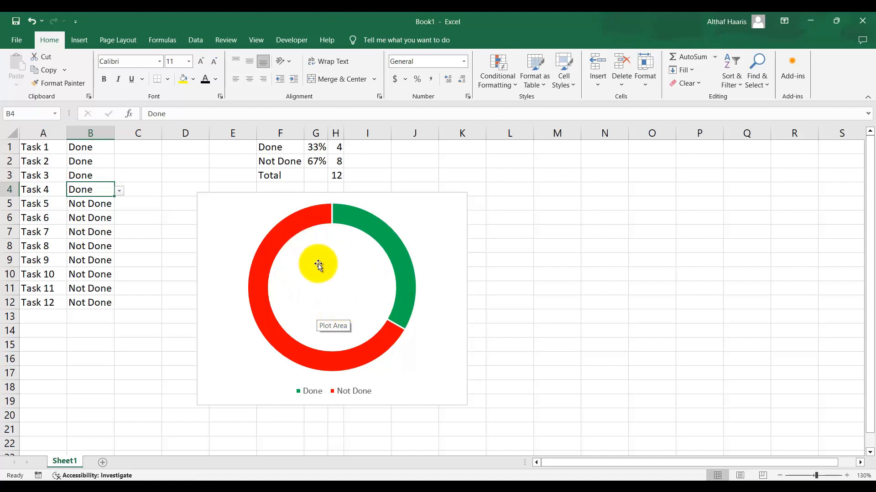
Insert a text box in the centre of the doughnut chart
click(449, 278)
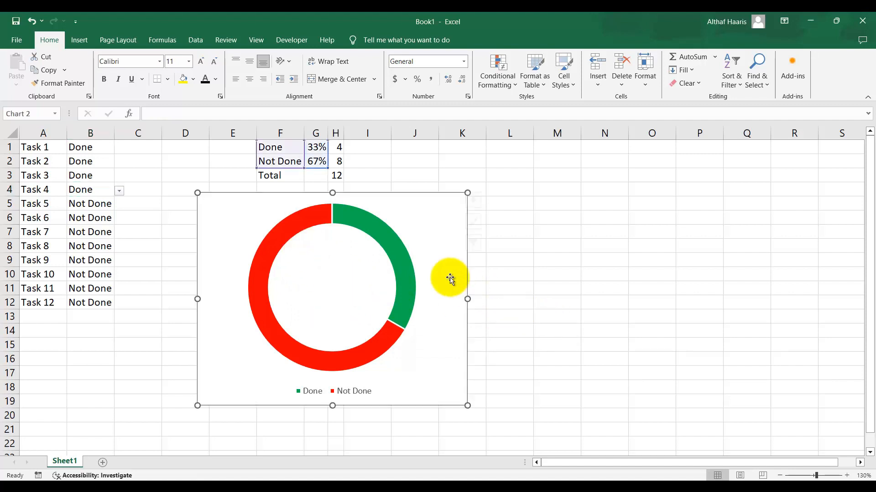
click(82, 41)
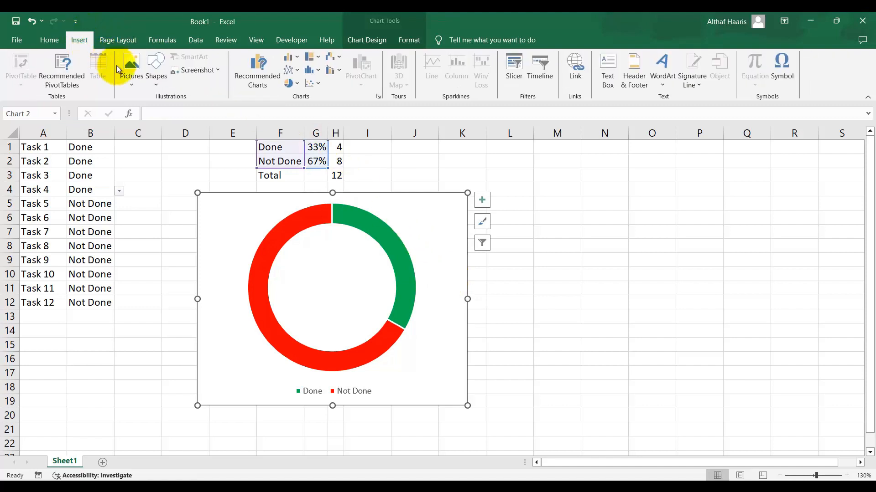
click(156, 86)
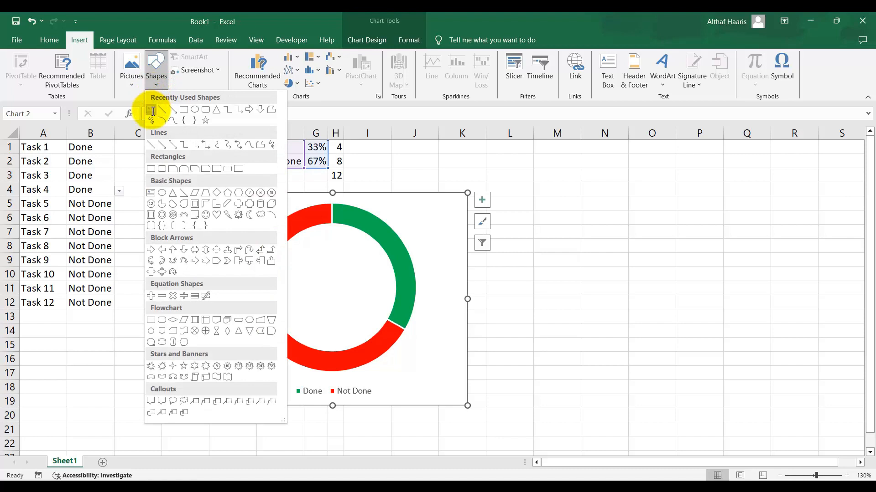
click(152, 110)
drag(288, 265, 369, 303)
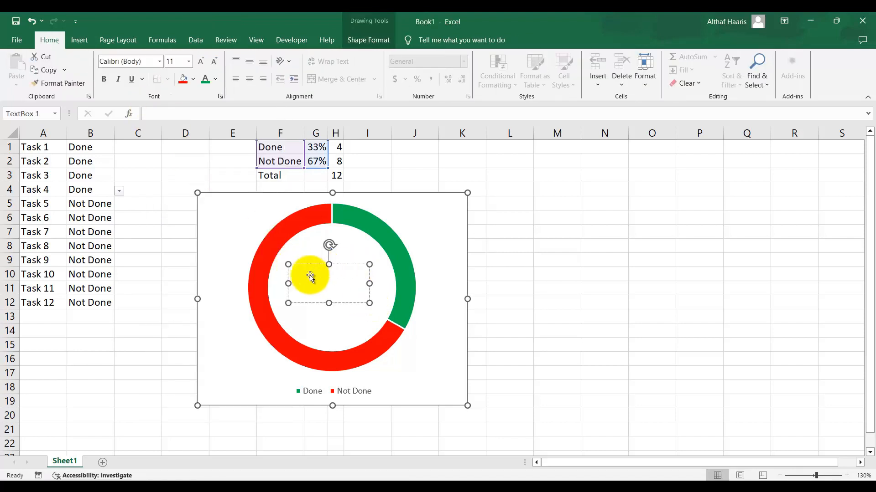
Link the text box to the Done percentage with the formula =Sheet1!$G$1
click(155, 114)
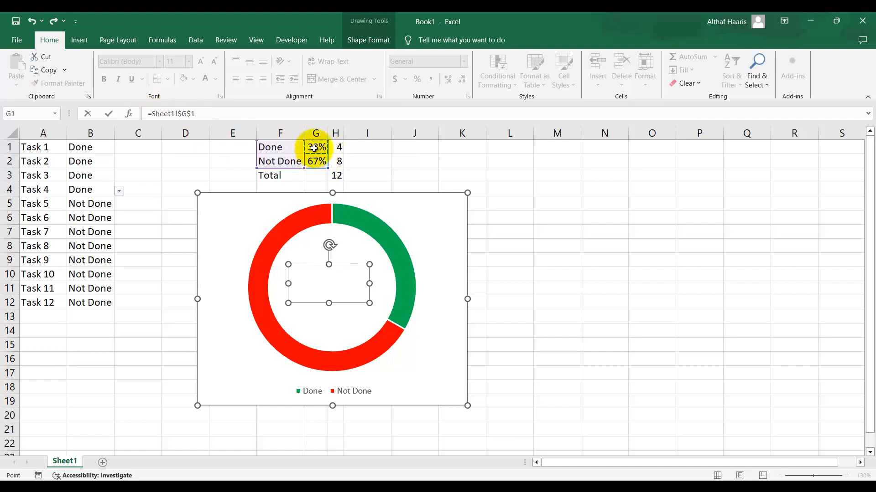
key(Return)
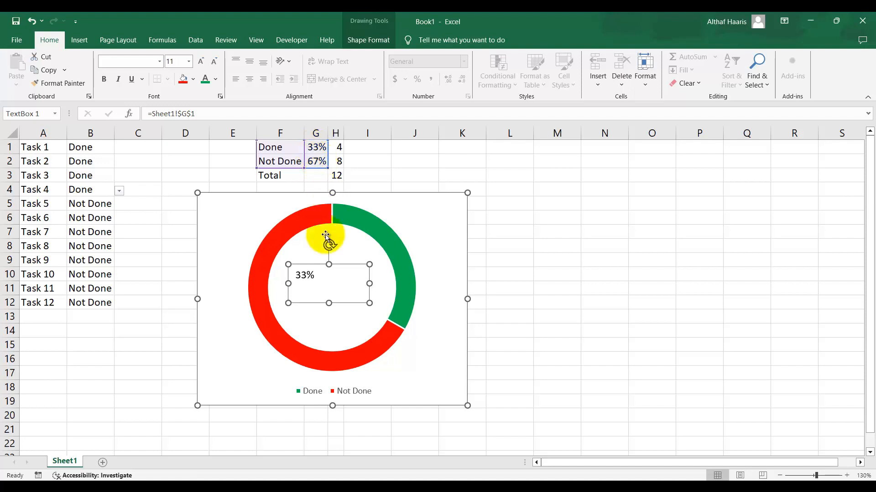
Format the percentage text green, bold, centred horizontally and vertically, at font size 28
click(303, 275)
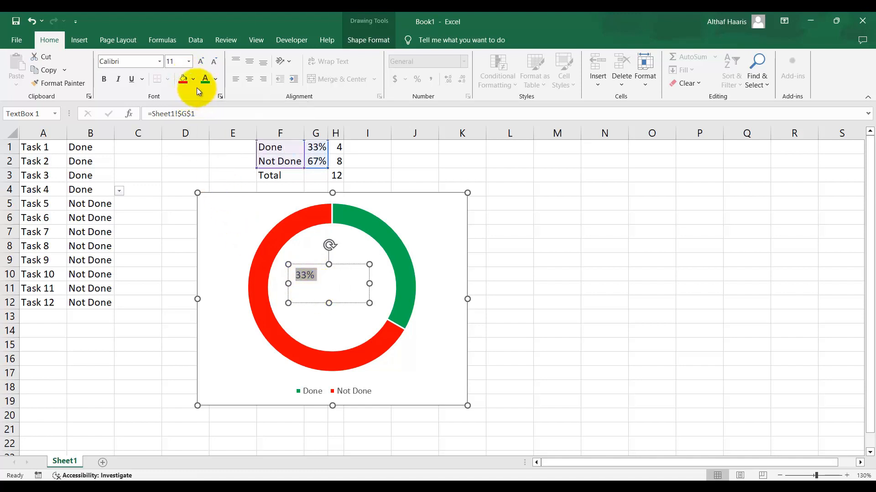
click(206, 78)
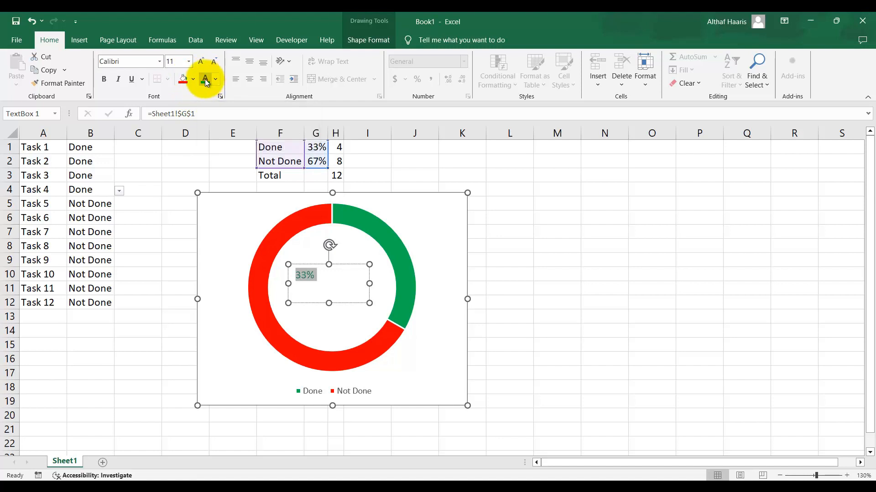
click(105, 79)
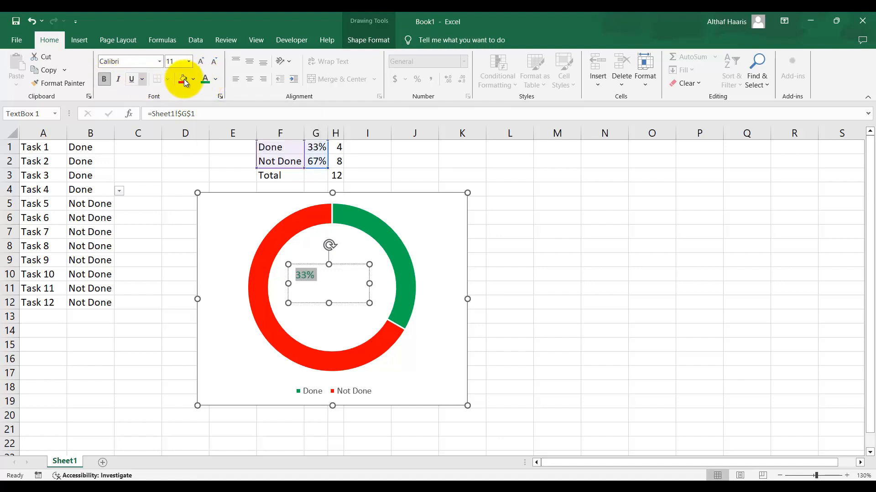
click(252, 80)
click(250, 64)
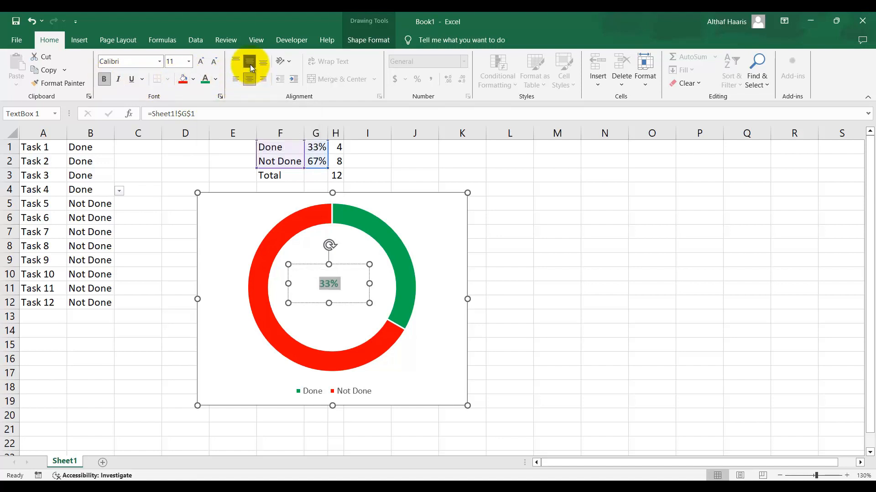
double_click(201, 63)
double_click(200, 63)
double_click(201, 62)
double_click(201, 63)
click(200, 63)
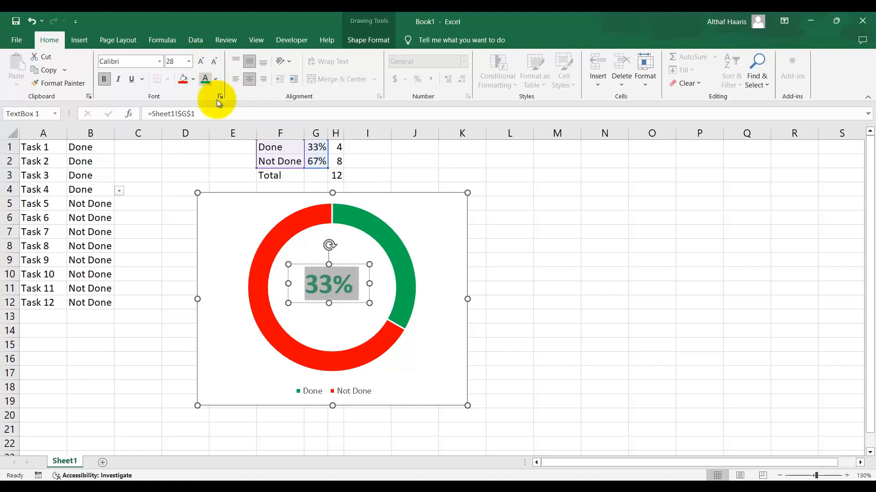
Nudge the percentage text box to centre it inside the doughnut, then deselect the chart
click(353, 260)
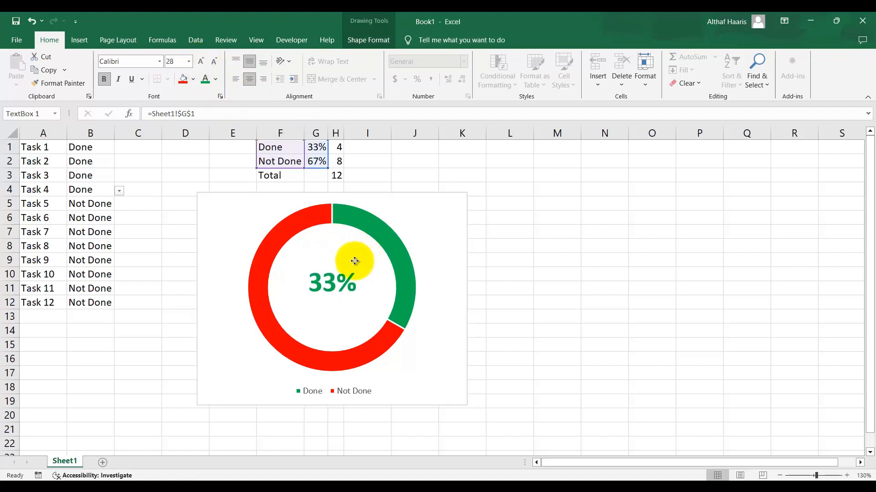
click(355, 262)
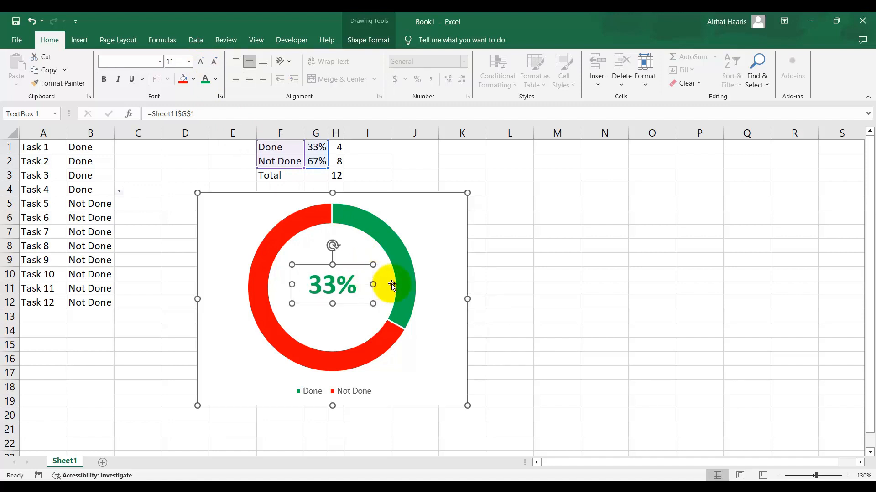
click(147, 248)
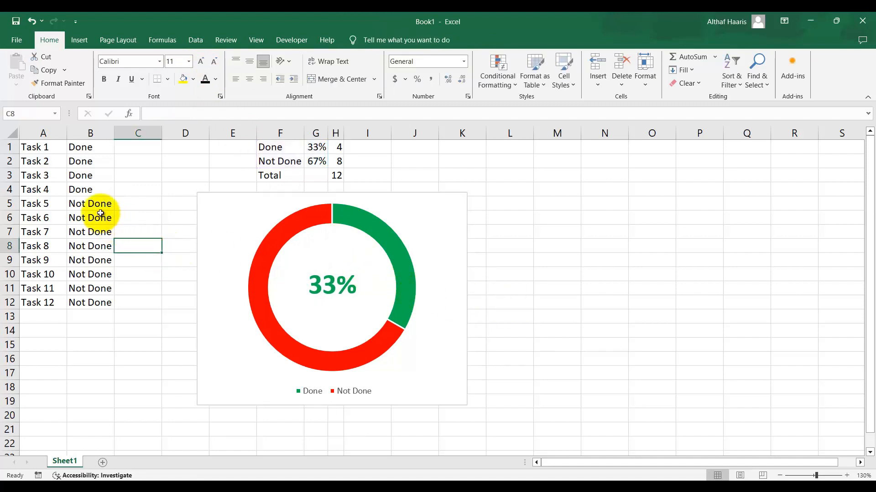
Set the status of Task 5, Task 6 and Task 7 to Done
click(102, 202)
click(119, 205)
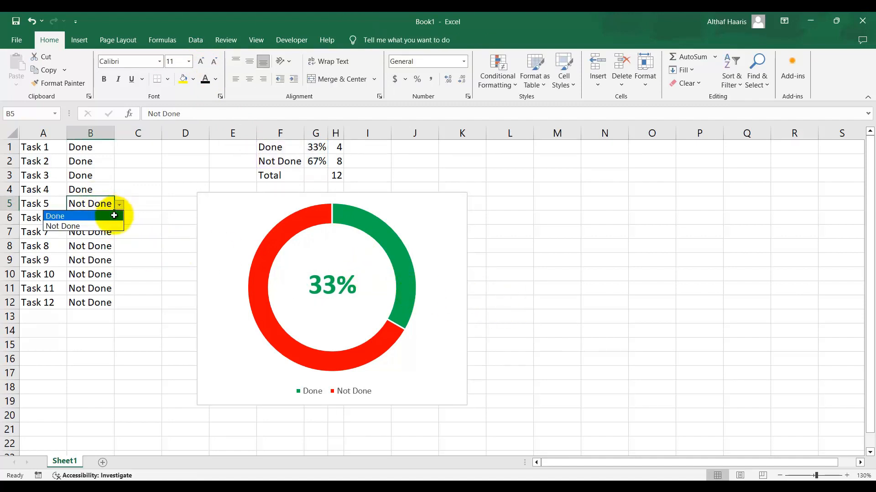
click(114, 215)
click(112, 215)
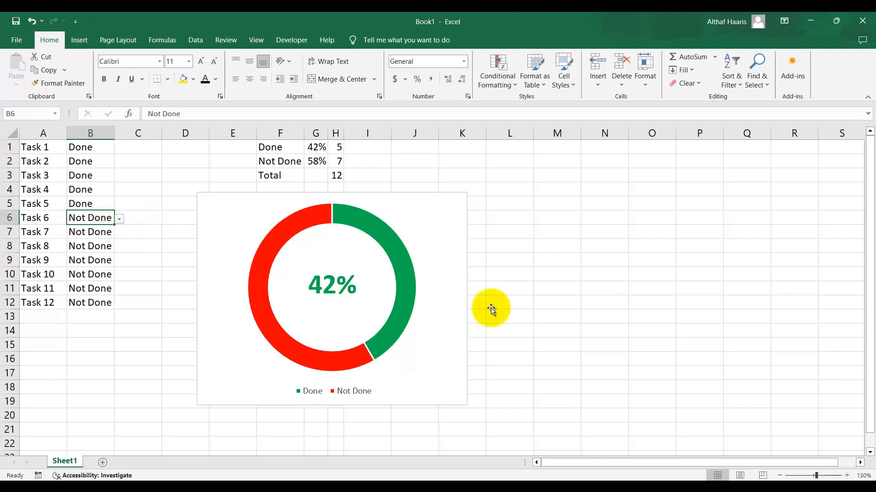
click(120, 220)
click(77, 230)
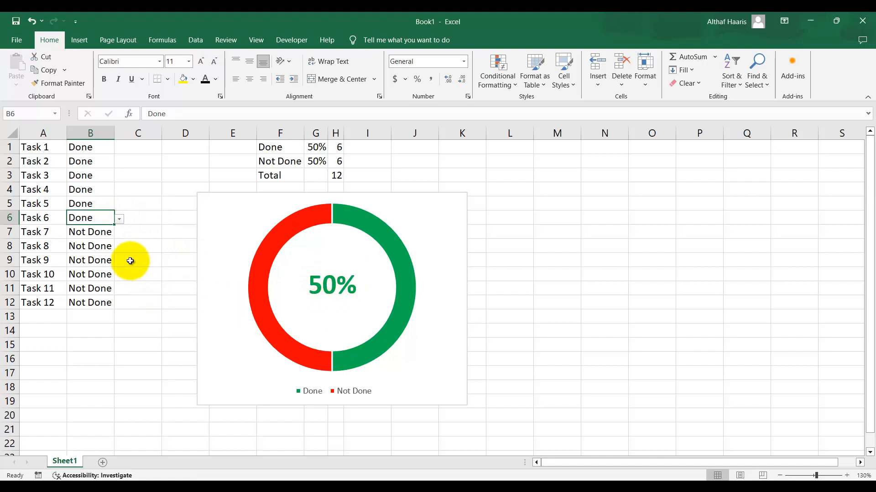
click(110, 232)
click(119, 234)
click(77, 244)
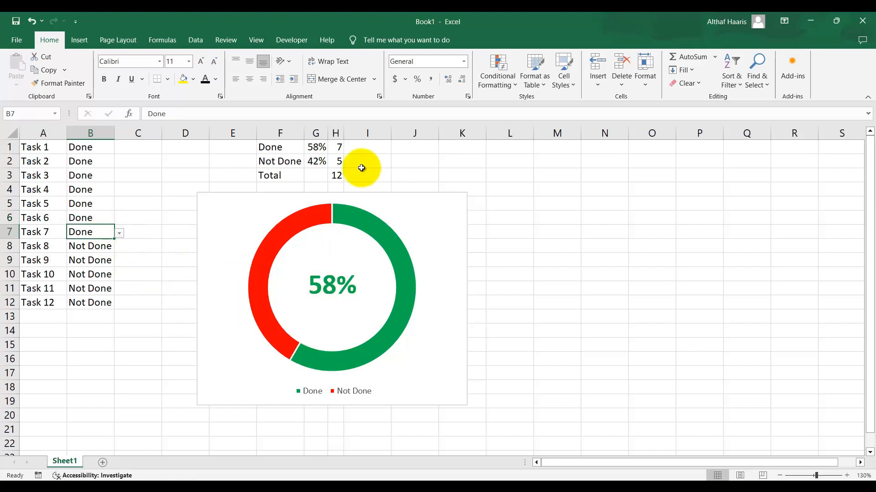
Hide the summary table F1:H3 by setting its font colour to white
drag(268, 146, 330, 180)
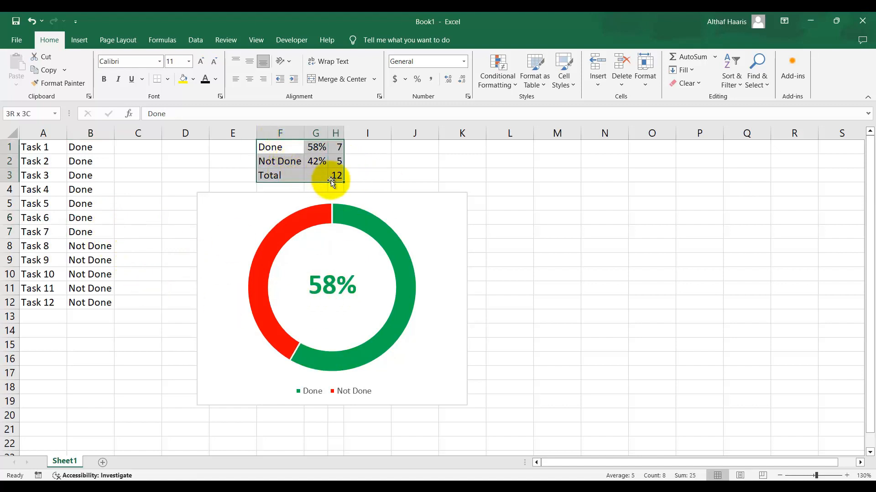
click(413, 177)
drag(285, 149, 340, 175)
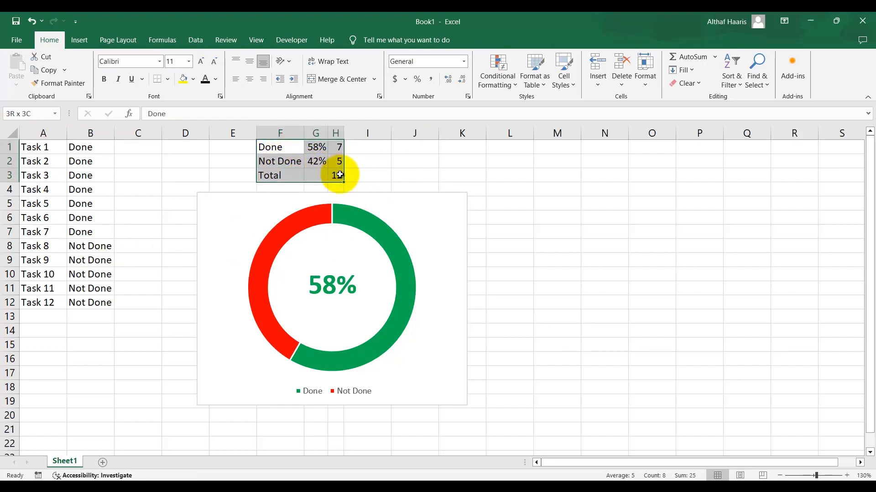
click(217, 79)
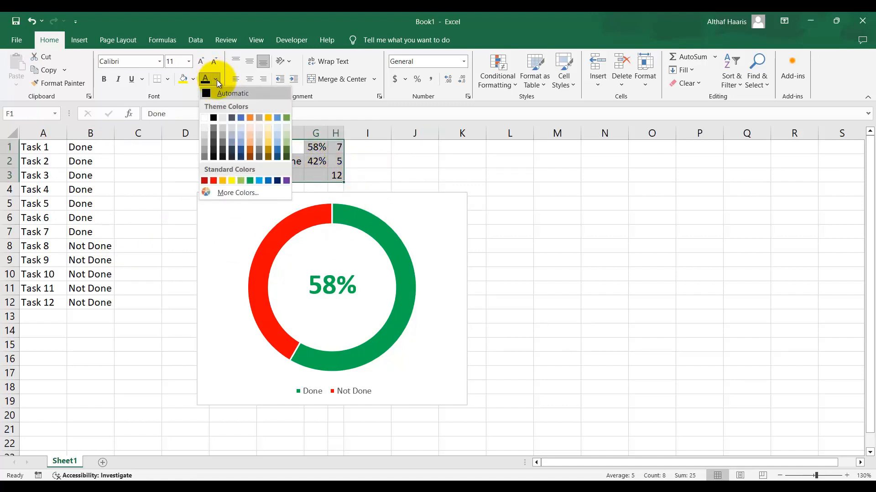
click(205, 118)
click(436, 185)
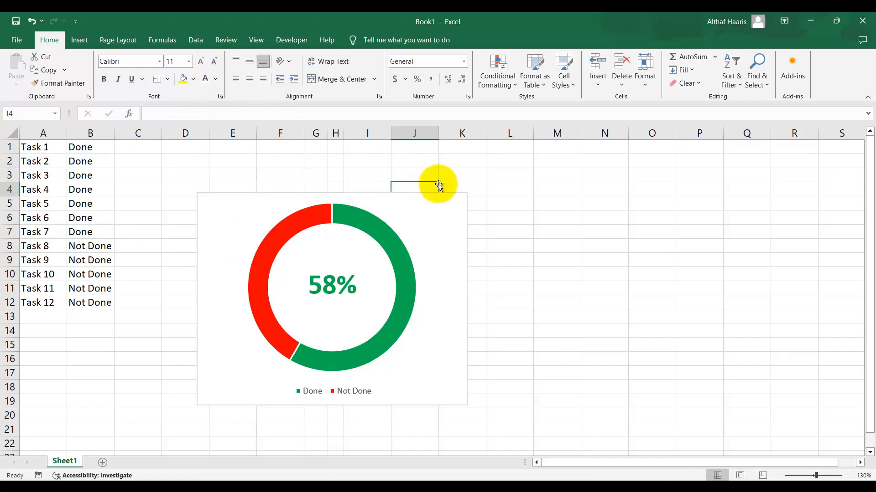
Move the doughnut chart up over the hidden summary table area
drag(461, 250, 475, 201)
click(550, 264)
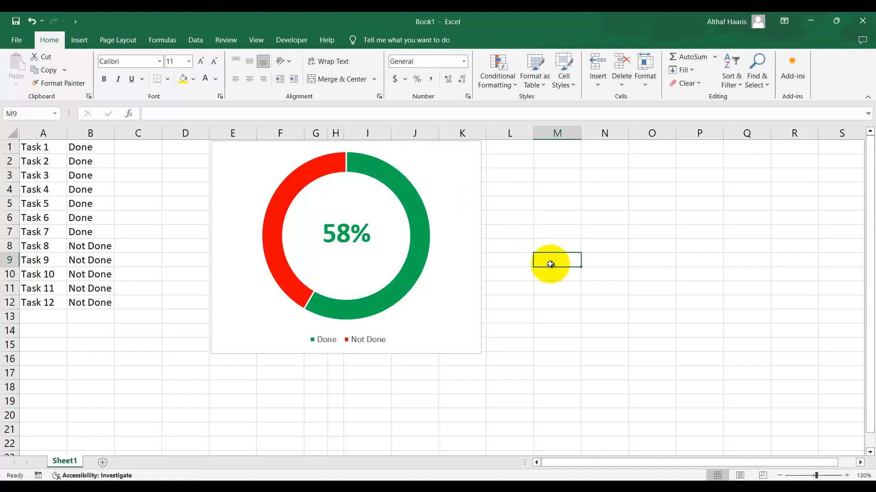